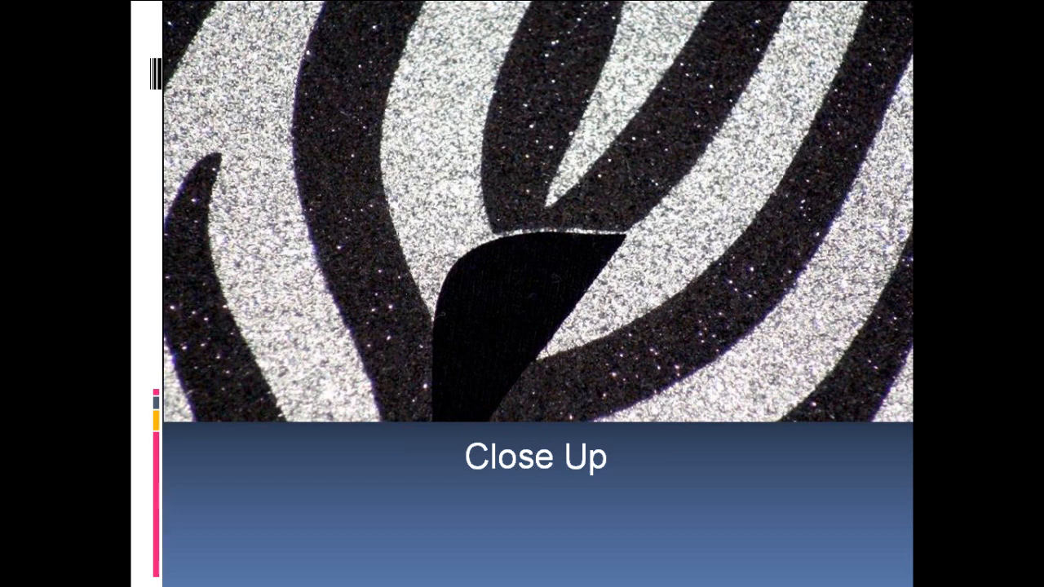
Step: Switch from the slide show to the Animal Patterns drawing in CorelDRAW and clear the current selection
key("super")
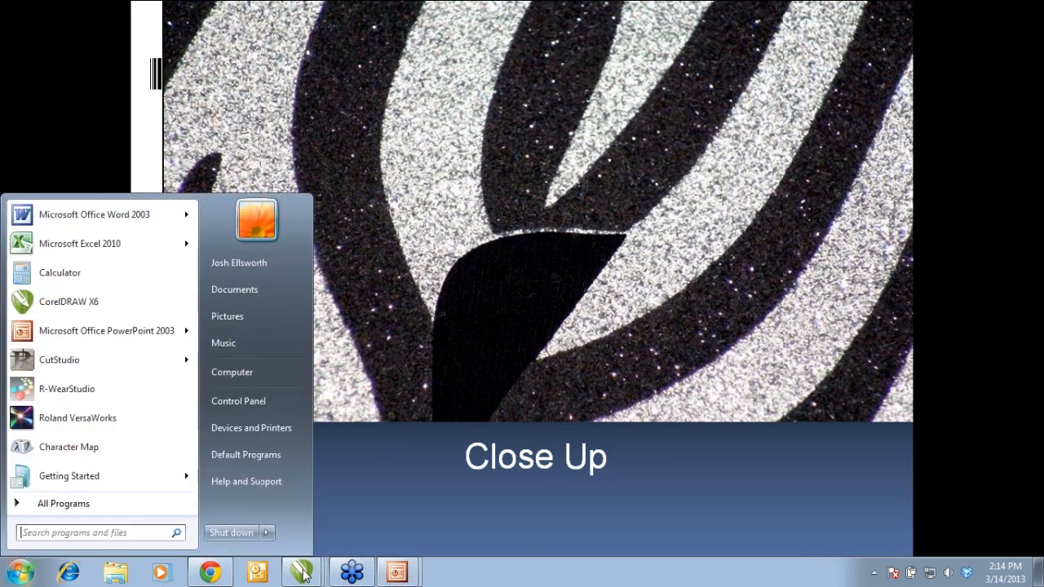
left_click(302, 572)
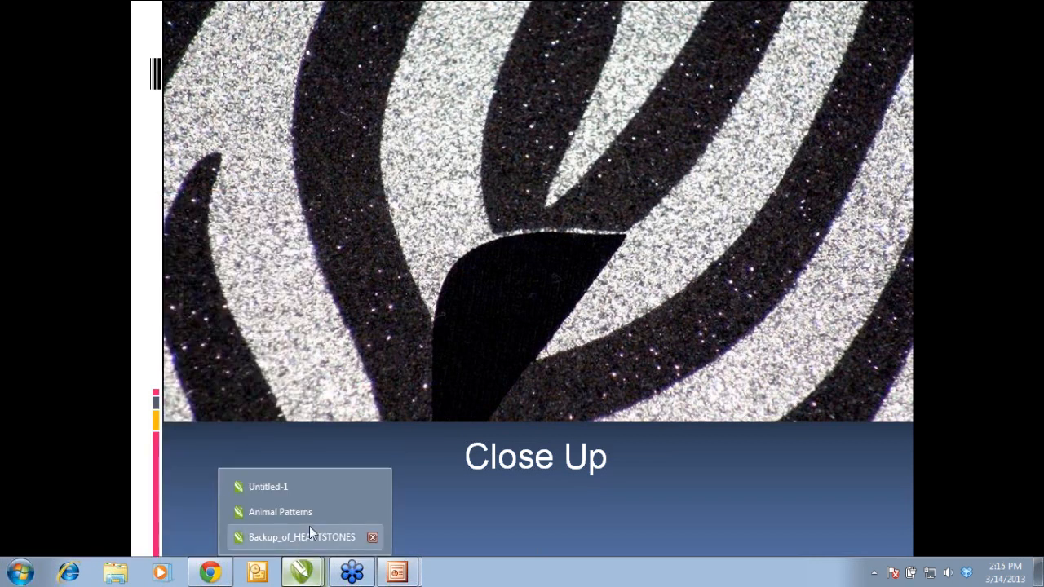
left_click(313, 513)
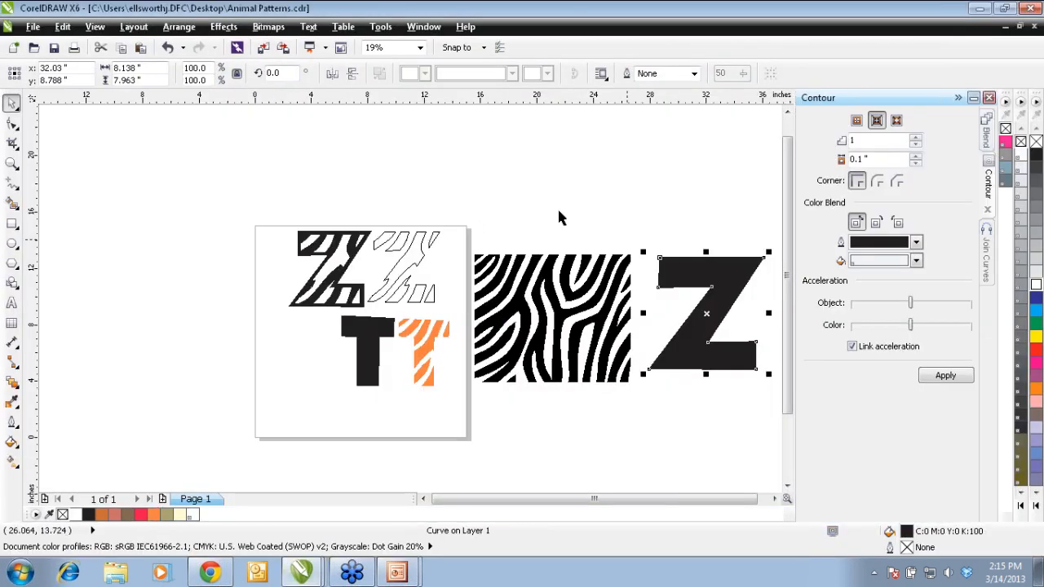
left_click(485, 169)
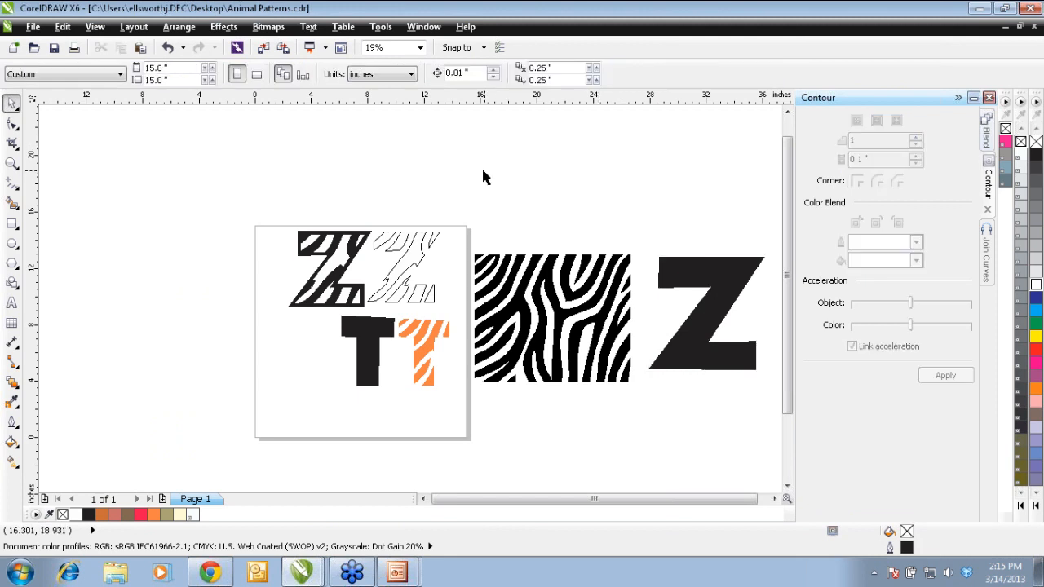
Step: Move the large solid Z onto the middle of the zebra pattern
left_click(534, 286)
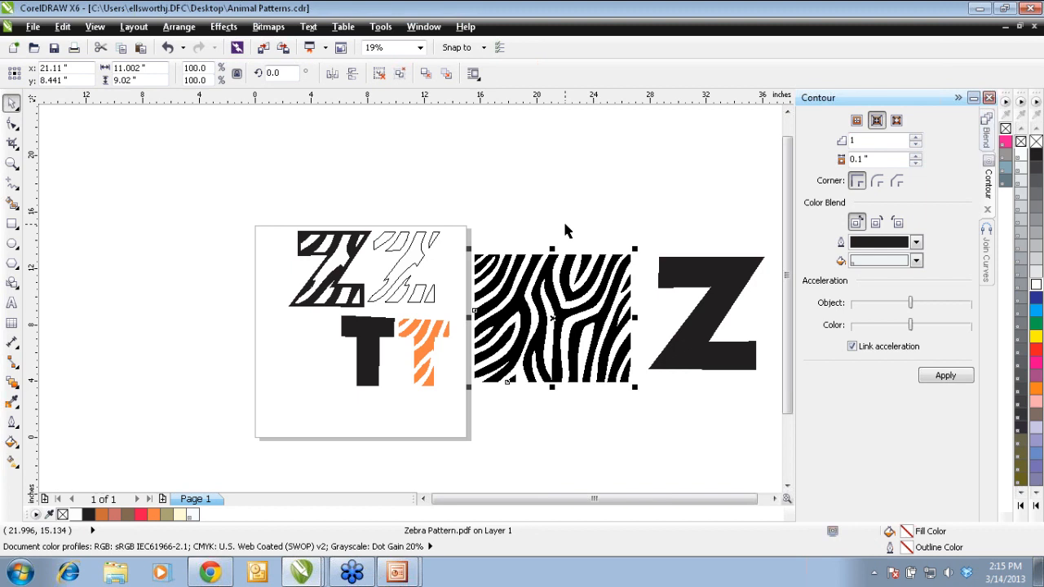
left_click(698, 285)
left_click_drag(691, 314, 550, 319)
left_click(454, 410)
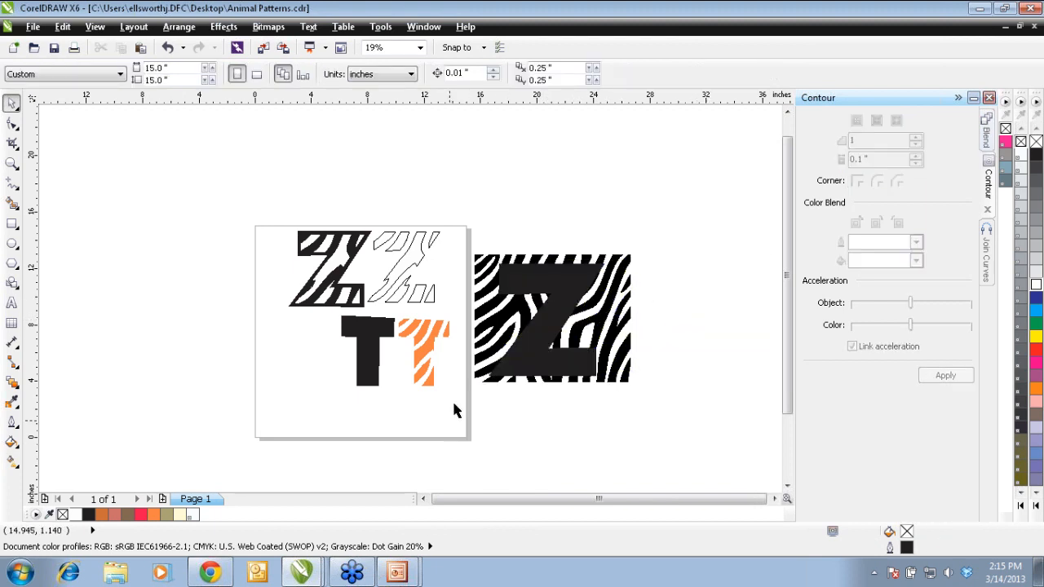
Step: Intersect the solid Z with the zebra pattern and move the resulting striped Z above the pattern
left_click_drag(457, 405, 663, 239)
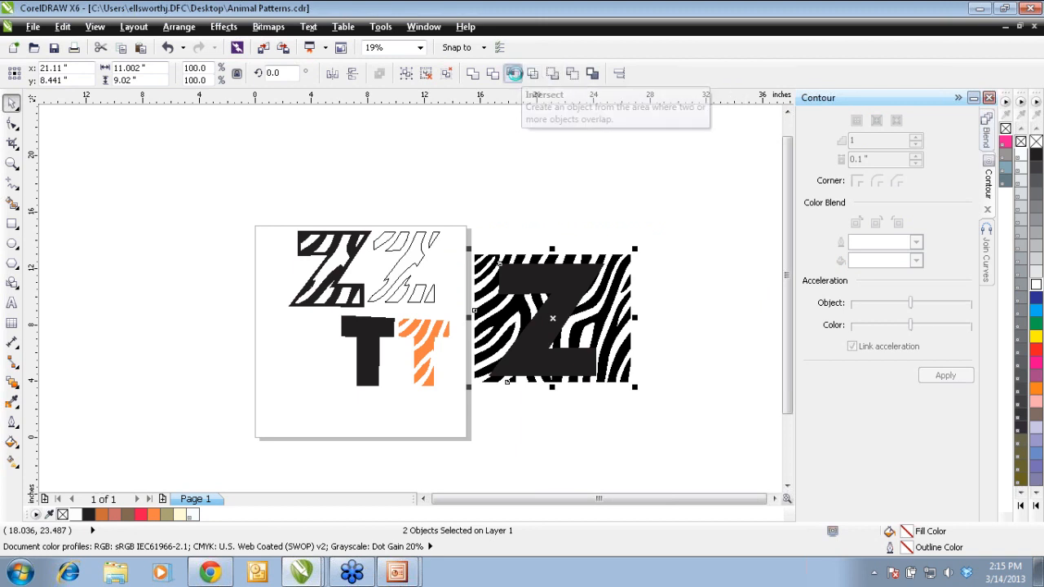
left_click(513, 74)
left_click_drag(548, 318, 584, 181)
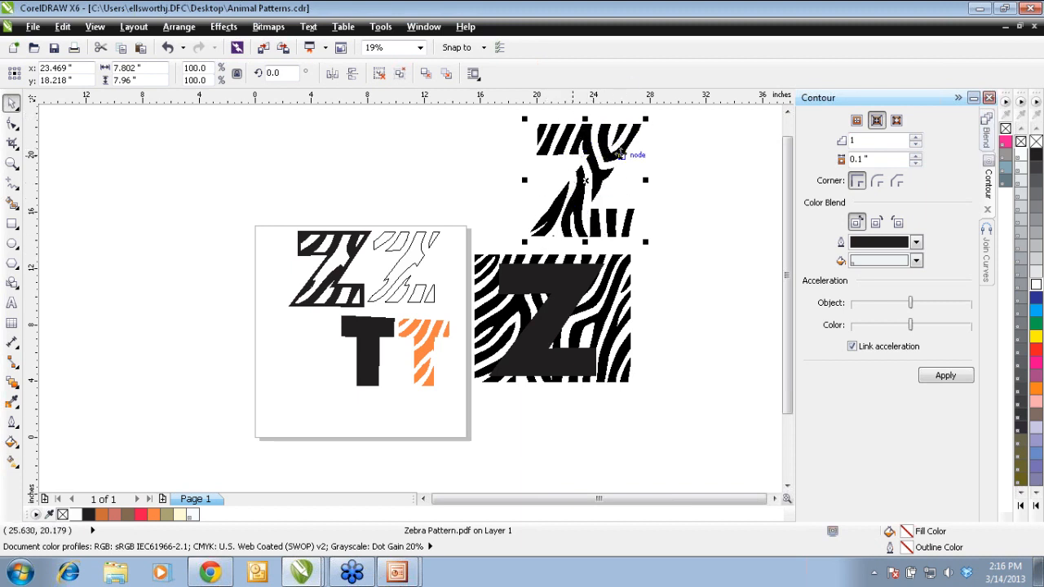
Step: Move the solid Z off the pattern, try it over the striped Z, and set it down beside the striped Z
left_click(568, 283)
left_click_drag(551, 320, 696, 180)
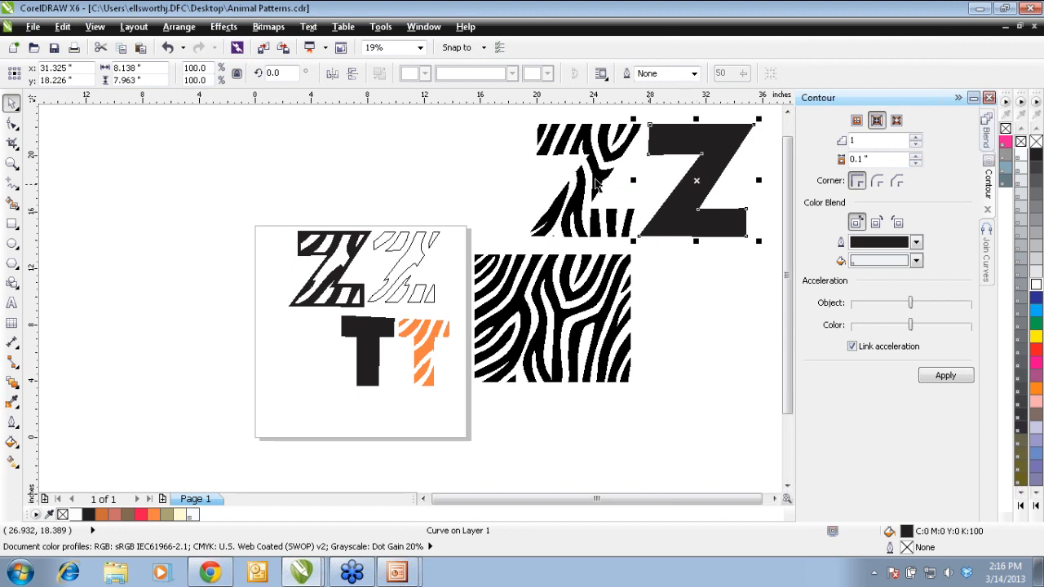
left_click(603, 173)
left_click(708, 157)
left_click_drag(693, 183, 587, 182)
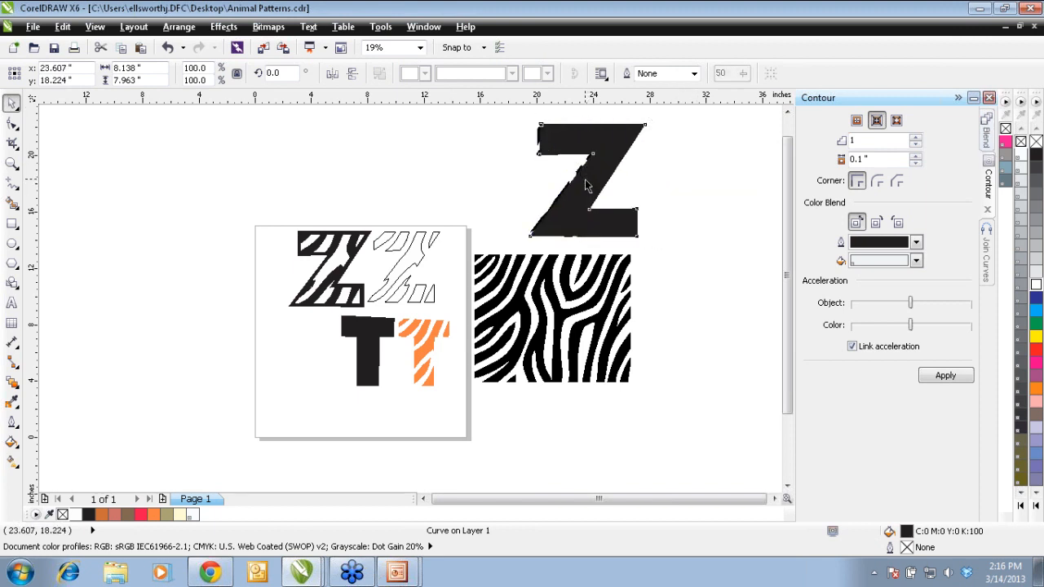
left_click(587, 181)
left_click_drag(589, 181, 706, 194)
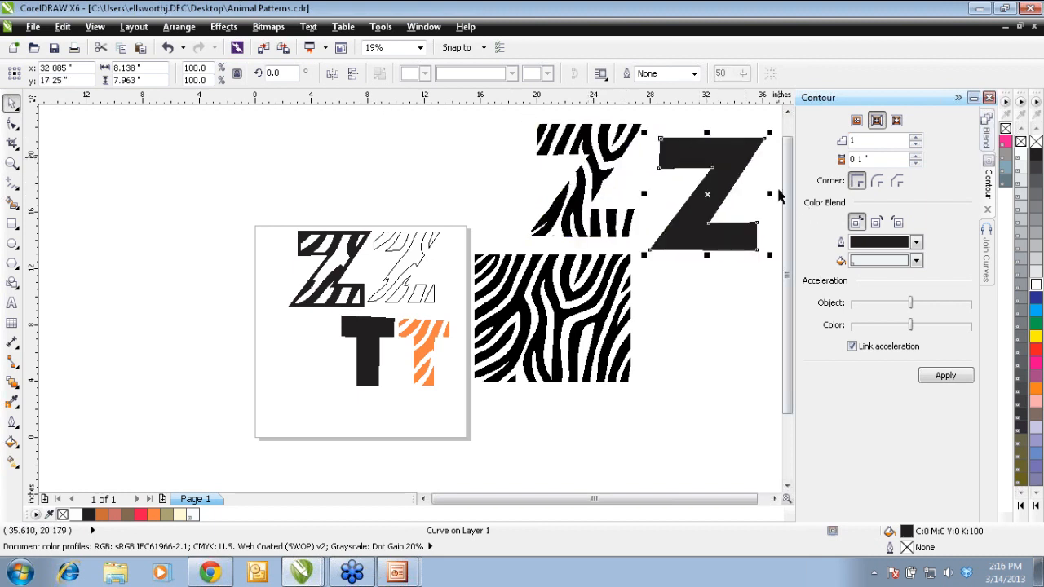
Step: Apply an outside contour to the solid Z with 1 step and a 0.1" offset
left_click(821, 37)
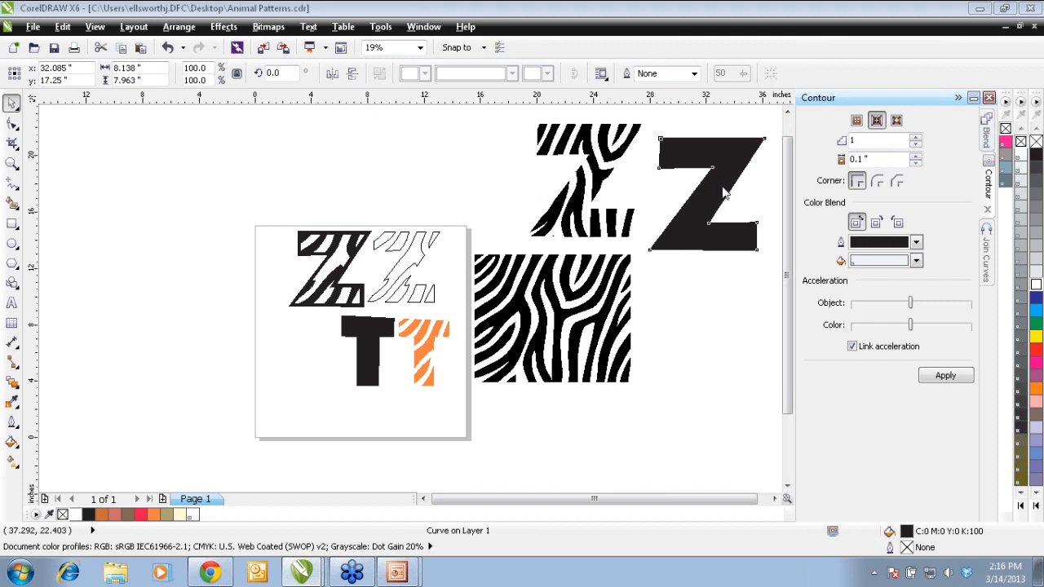
left_click(670, 315)
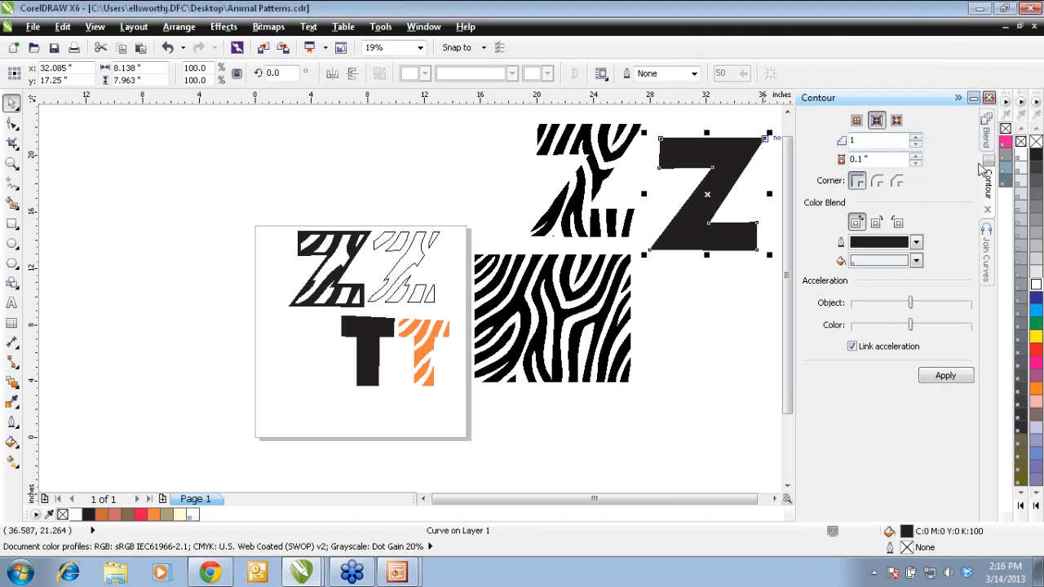
left_click(224, 26)
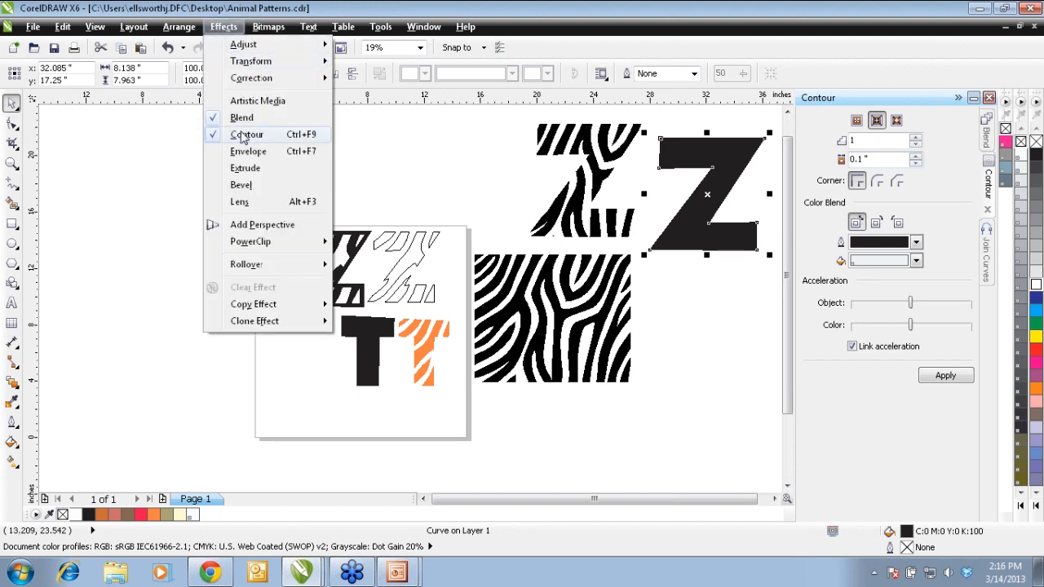
left_click(415, 163)
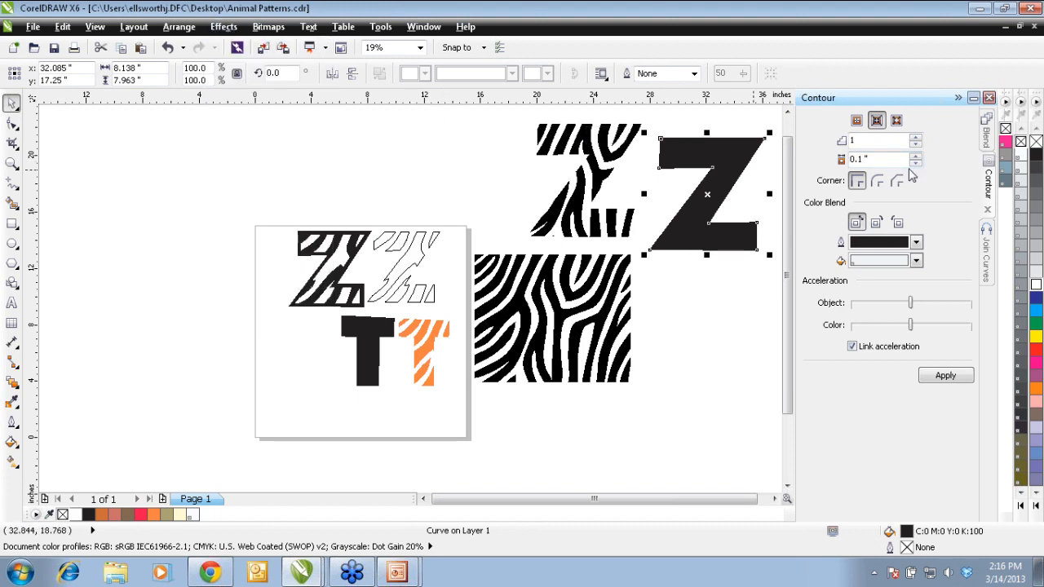
left_click(896, 121)
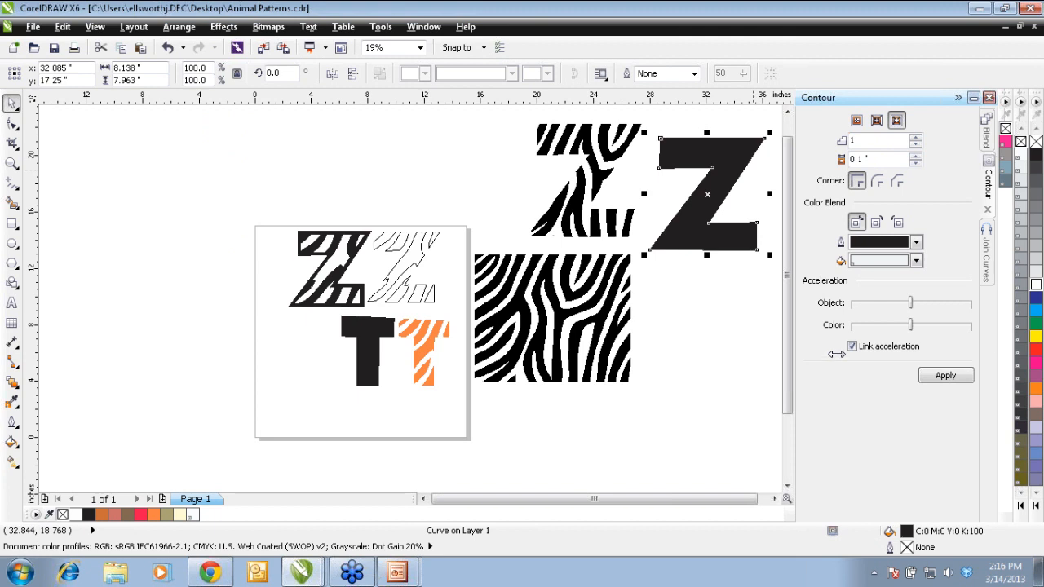
left_click(1022, 357)
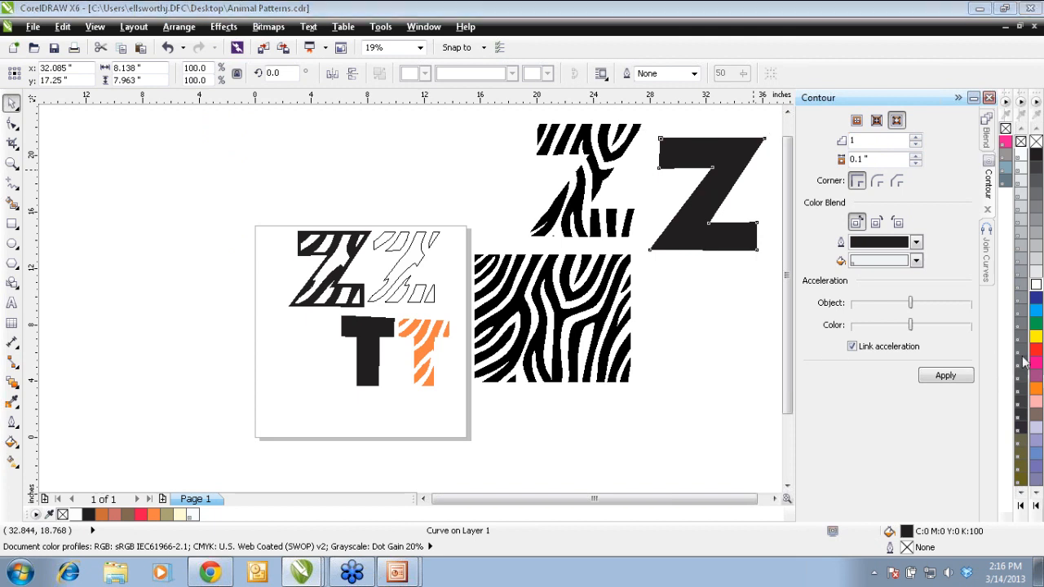
left_click(946, 377)
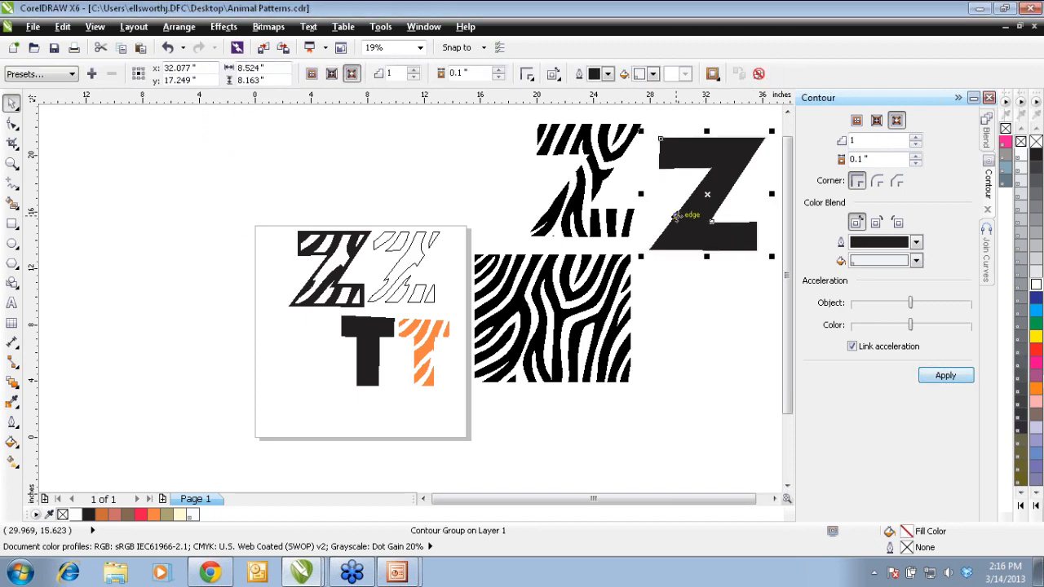
Step: Switch the display to wireframe and examine the spacing between the solid Z and its contour at the lower corner
left_click(95, 26)
left_click(106, 59)
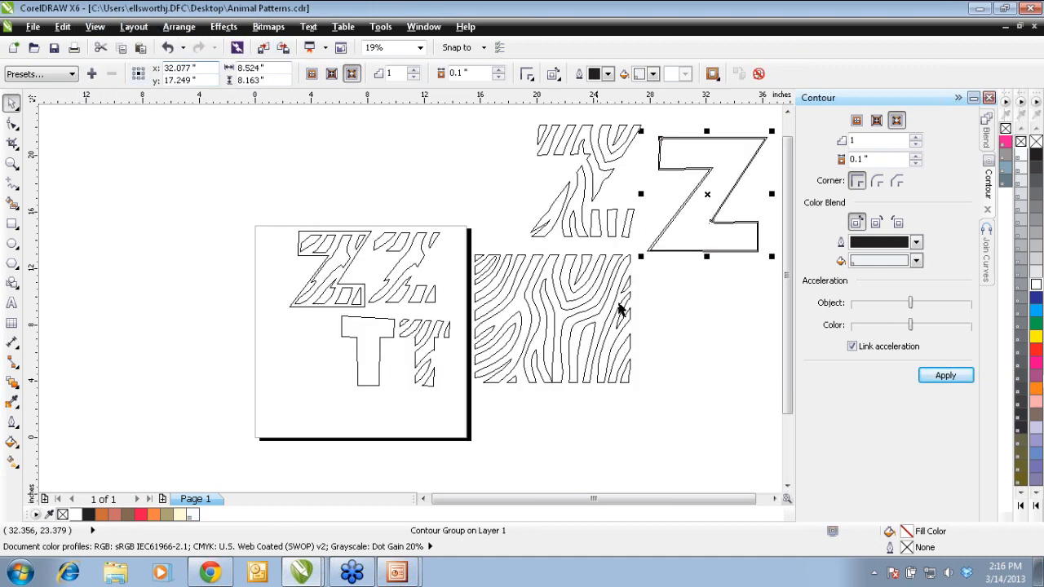
left_click(685, 295)
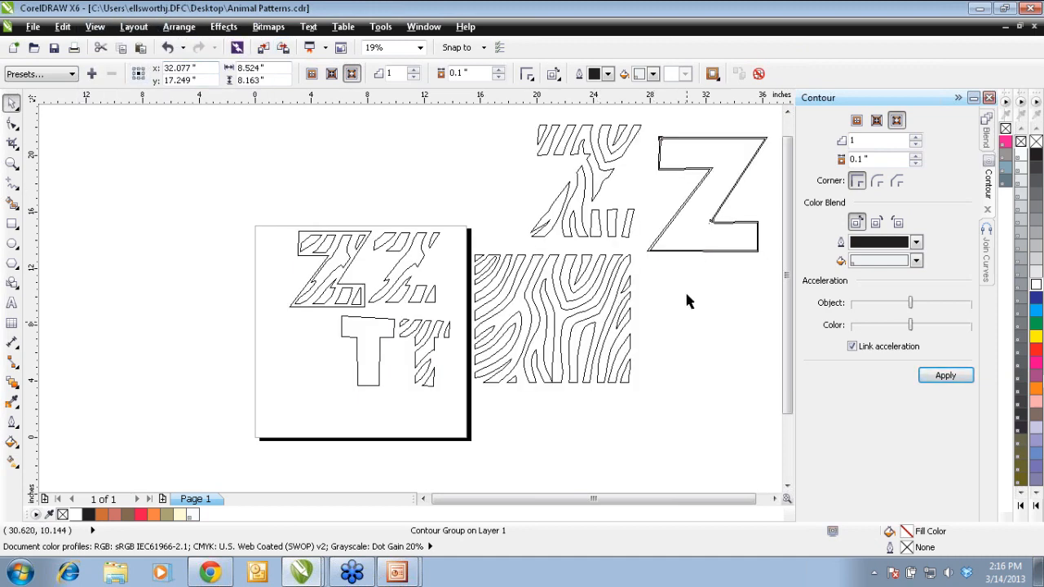
left_click(703, 236)
left_click(12, 163)
left_click_drag(641, 266, 680, 231)
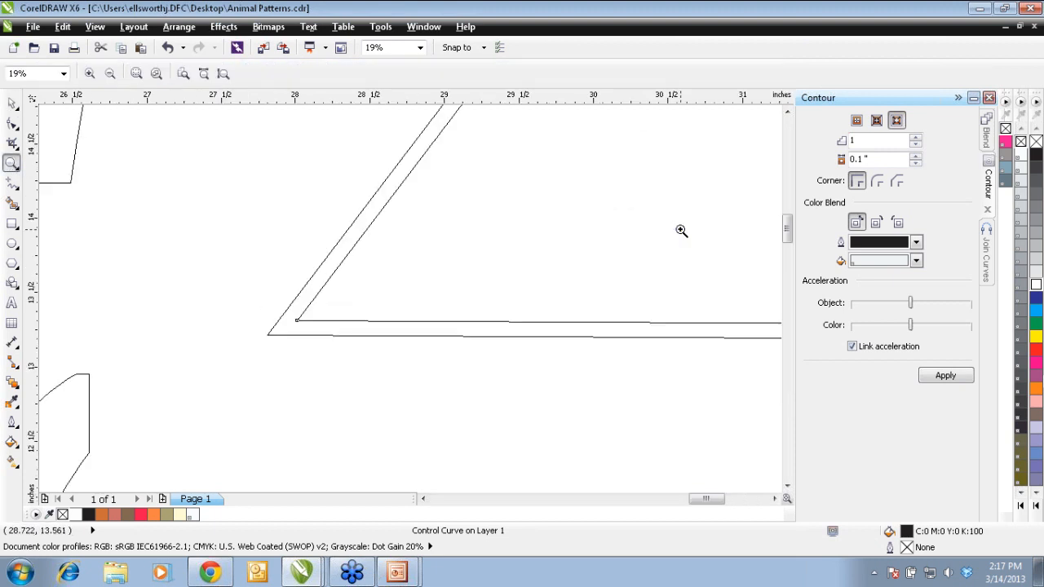
right_click(292, 312)
left_click(12, 103)
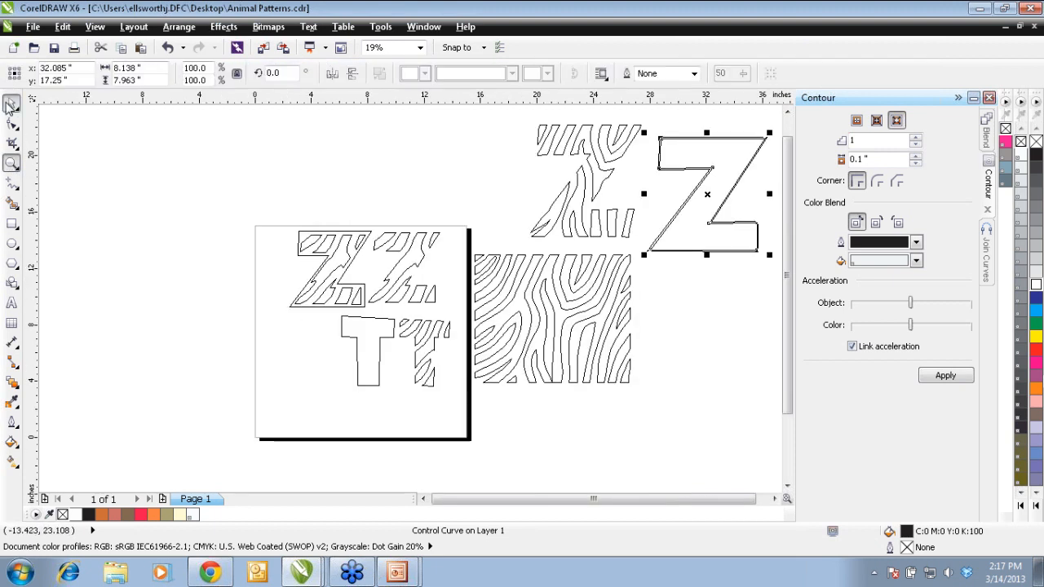
left_click(178, 26)
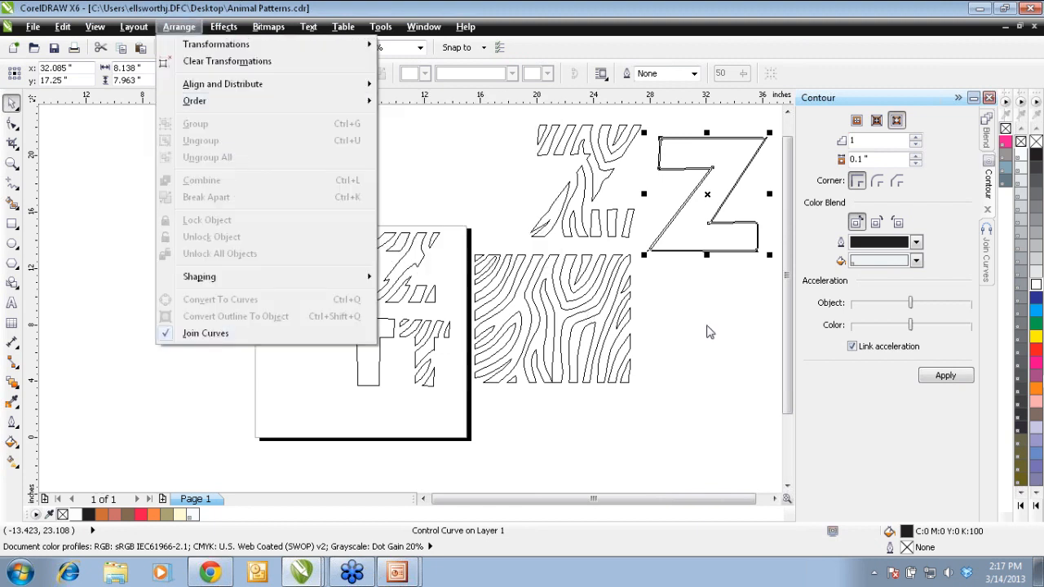
left_click(705, 321)
left_click(705, 321)
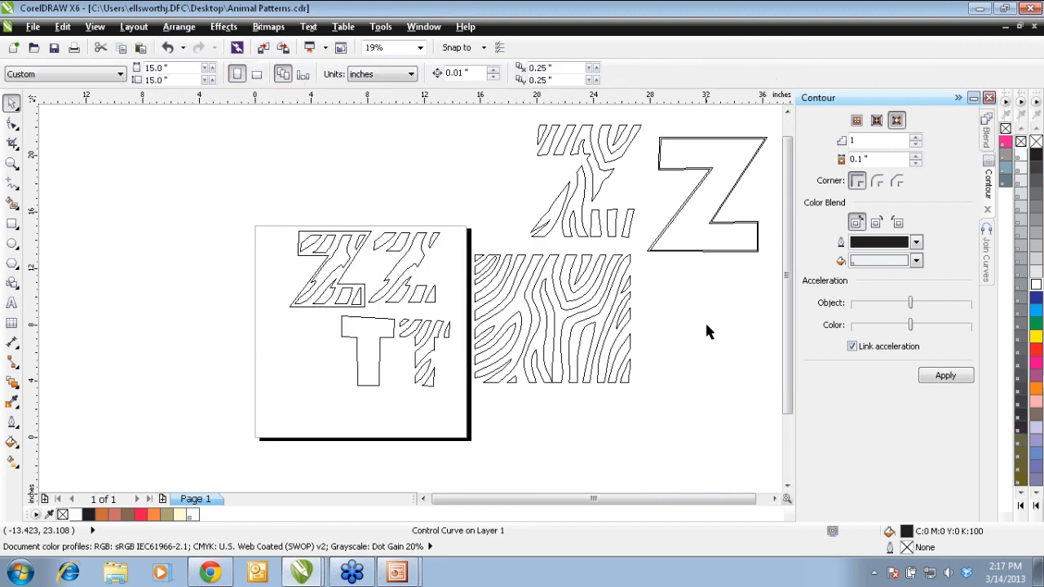
left_click(691, 222)
left_click(179, 26)
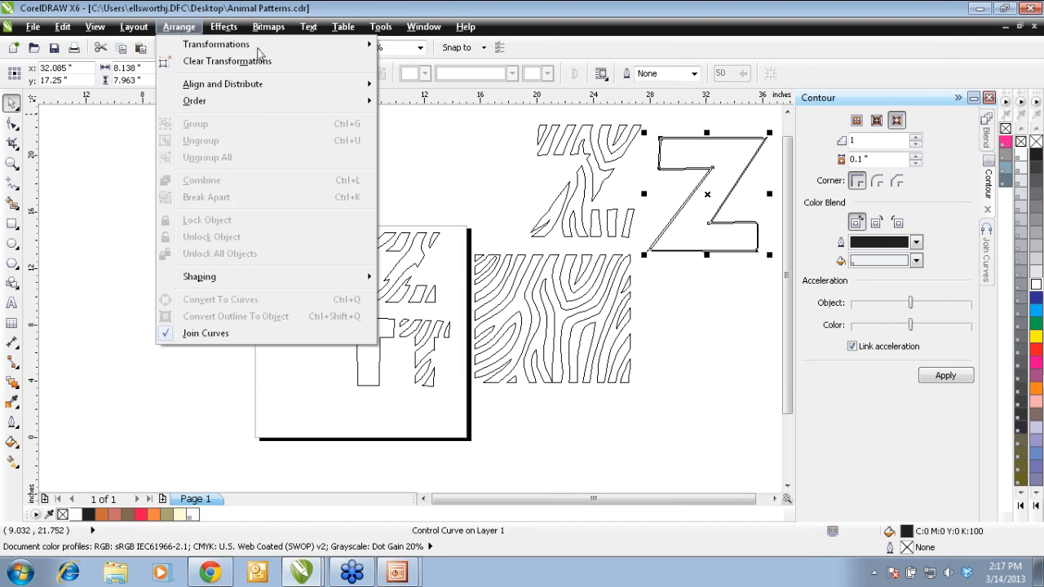
left_click(687, 268)
left_click(705, 211)
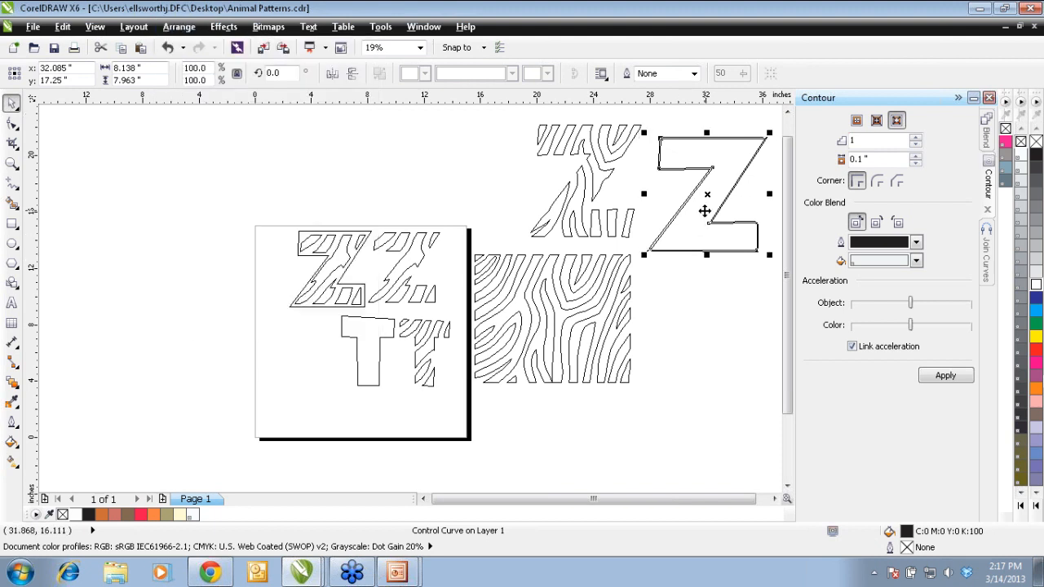
right_click(705, 211)
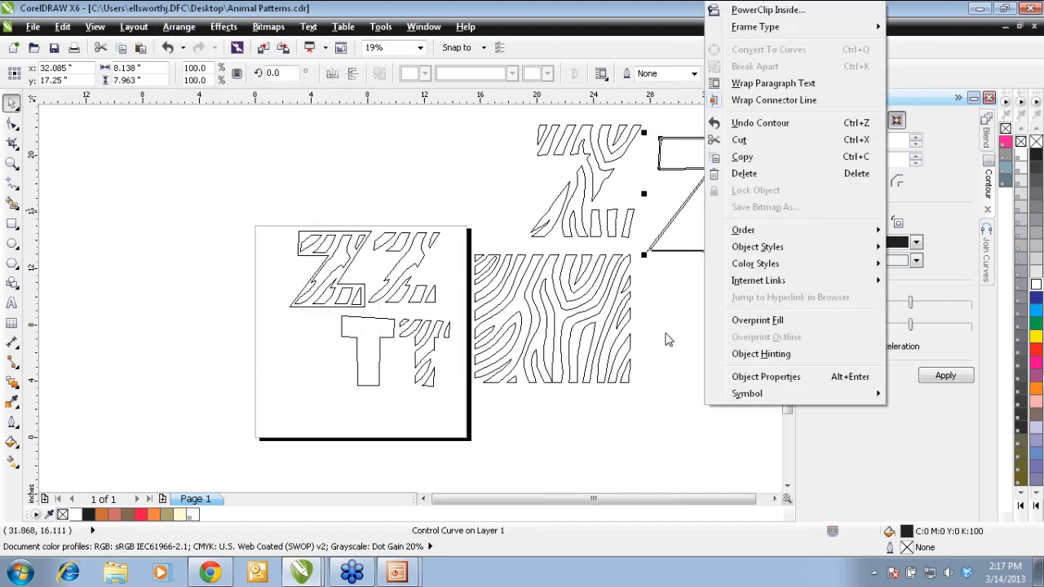
left_click(666, 337)
Step: Select the entire contoured Z and break its contour group apart
left_click(641, 295)
left_click_drag(640, 295, 771, 130)
left_click(181, 27)
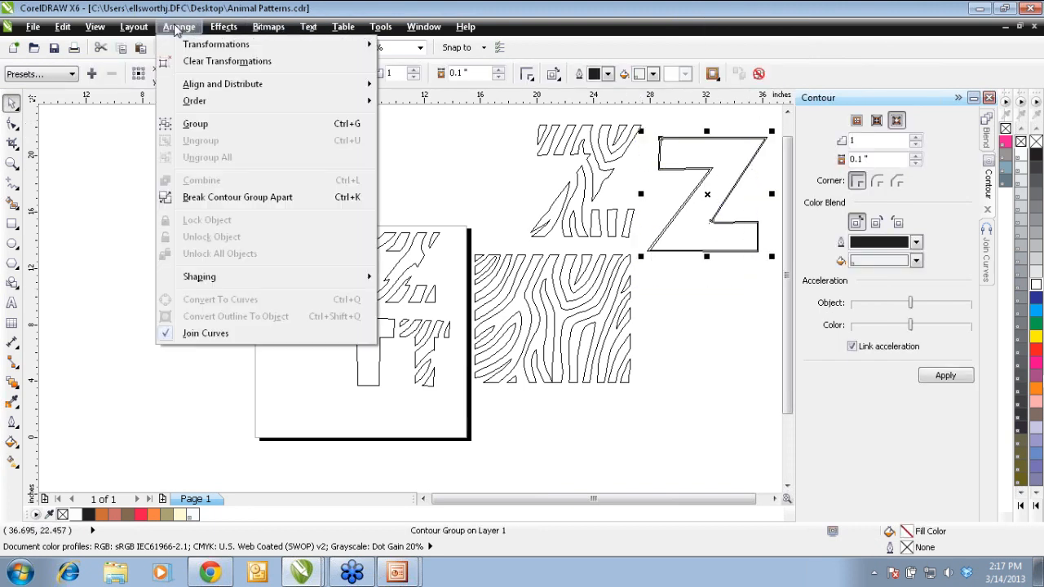
left_click(256, 203)
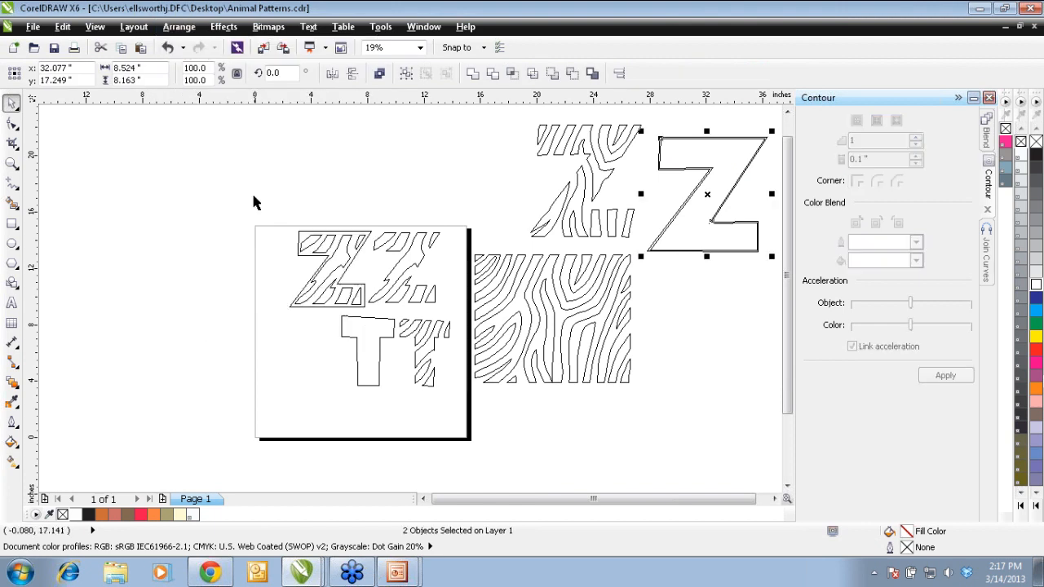
Step: Delete the original inner Z and move the separated contour outline around the striped Z
left_click(657, 401)
left_click(694, 242)
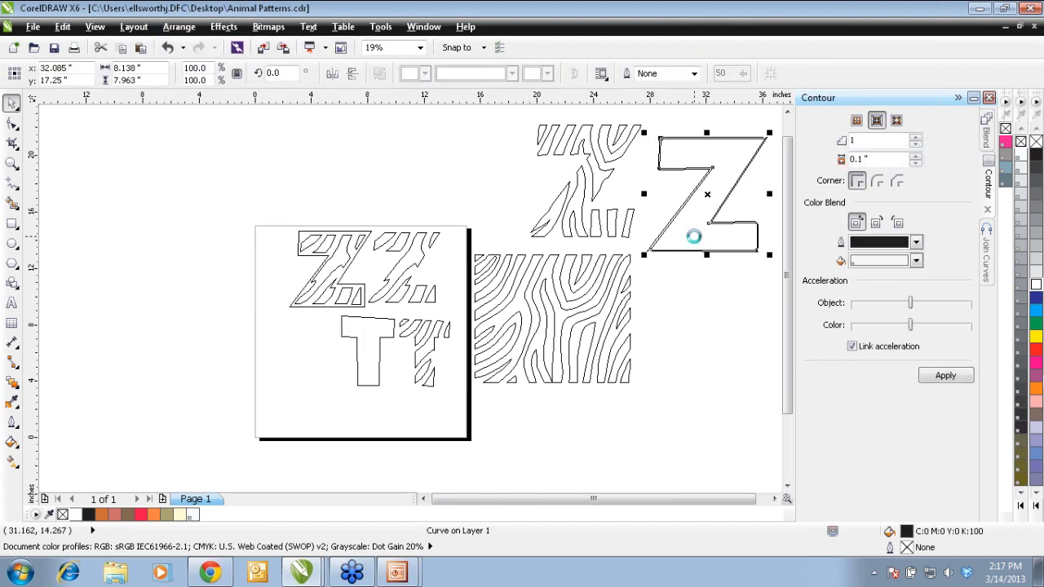
key("Delete")
left_click(694, 242)
left_click_drag(694, 237, 575, 225)
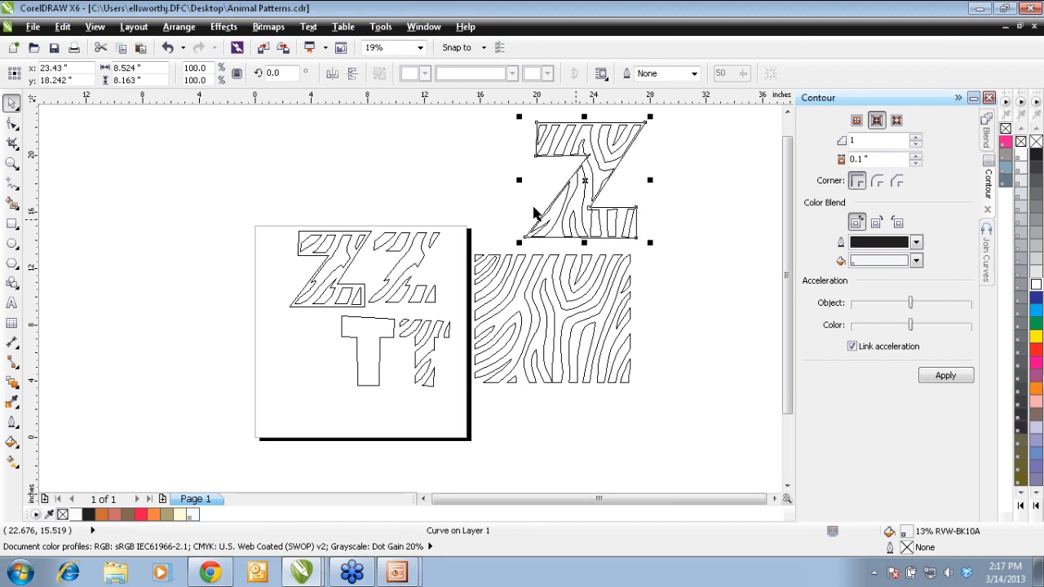
Step: Examine the margin between the zebra stripes and the contour outline at the Z's lower corner
left_click(11, 162)
left_click_drag(509, 248, 604, 200)
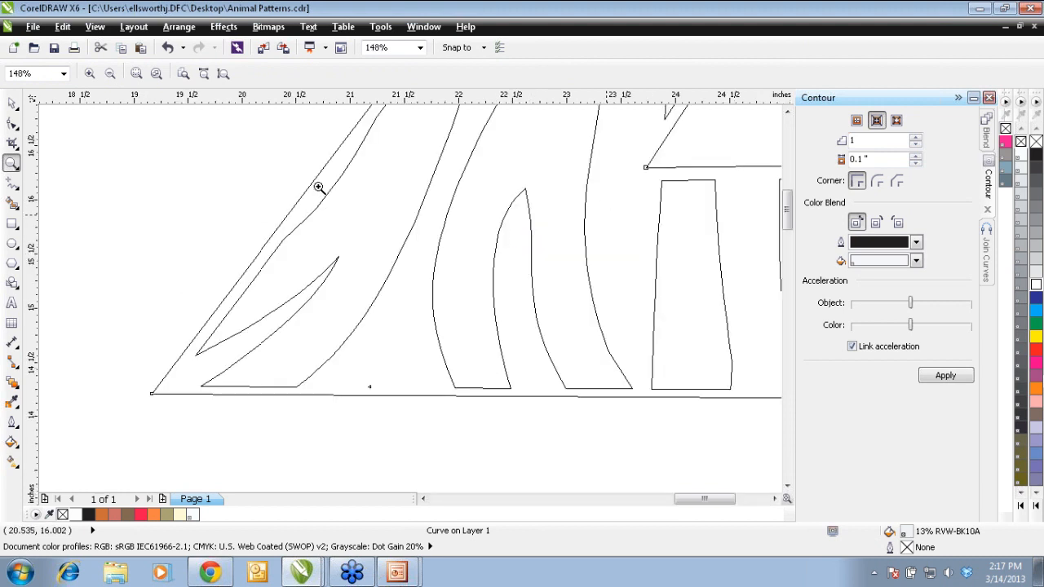
right_click(563, 381)
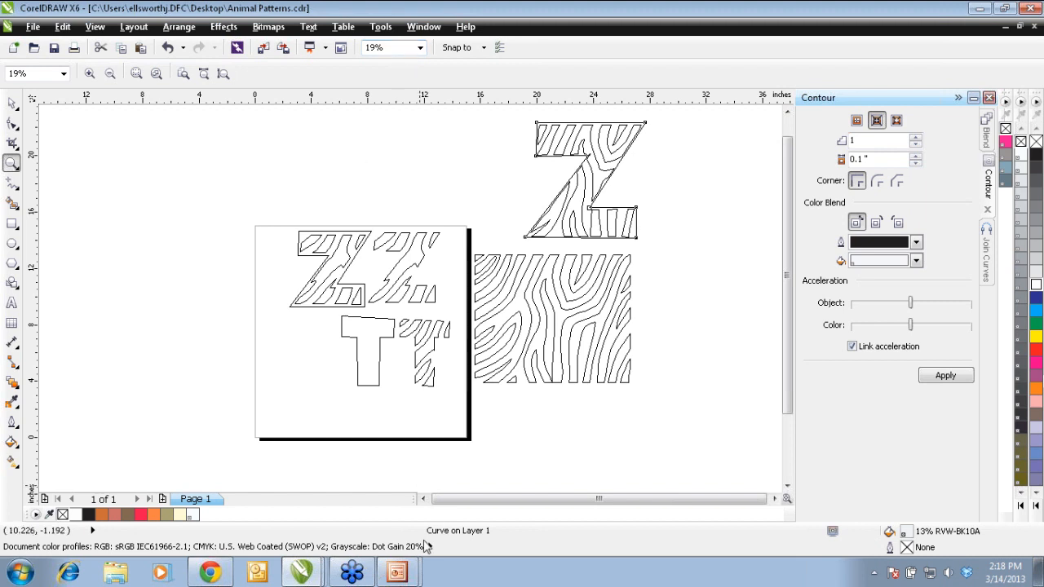
Step: Return to the running slide show of GGG Presentation in PowerPoint and advance to the Full Overlap slide
mouse_move(398, 575)
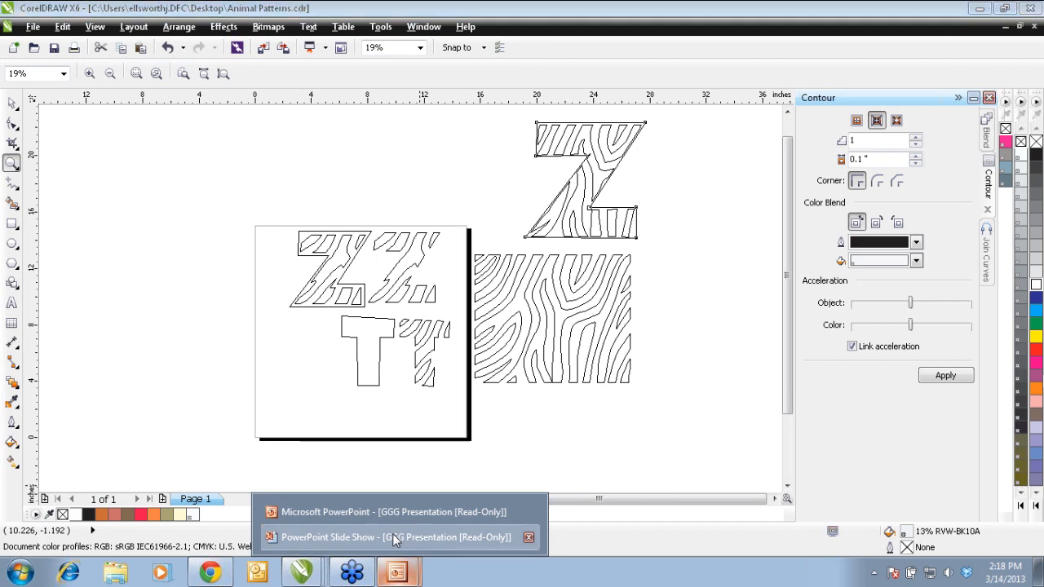
left_click(396, 537)
left_click(495, 268)
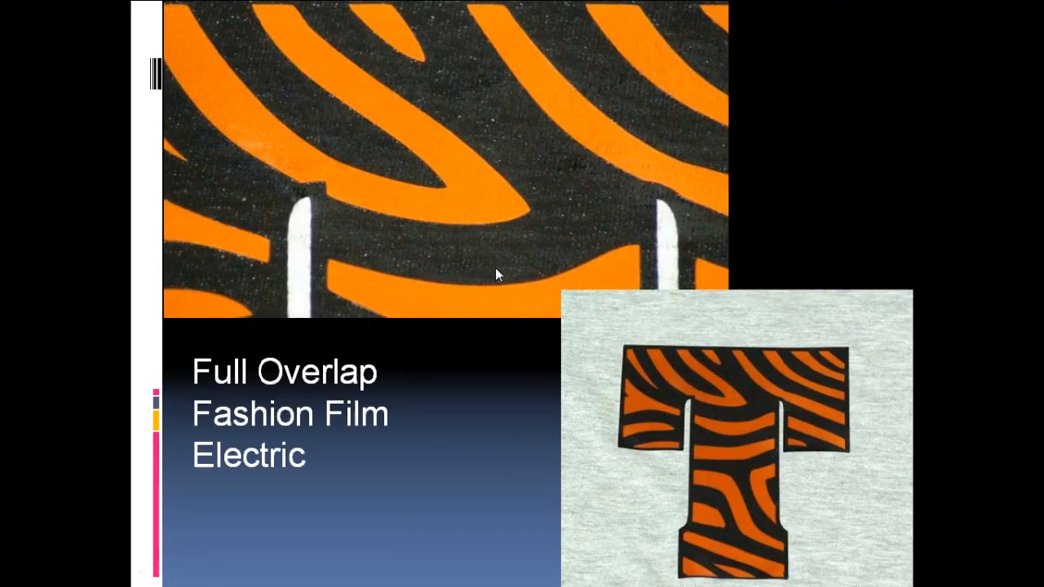
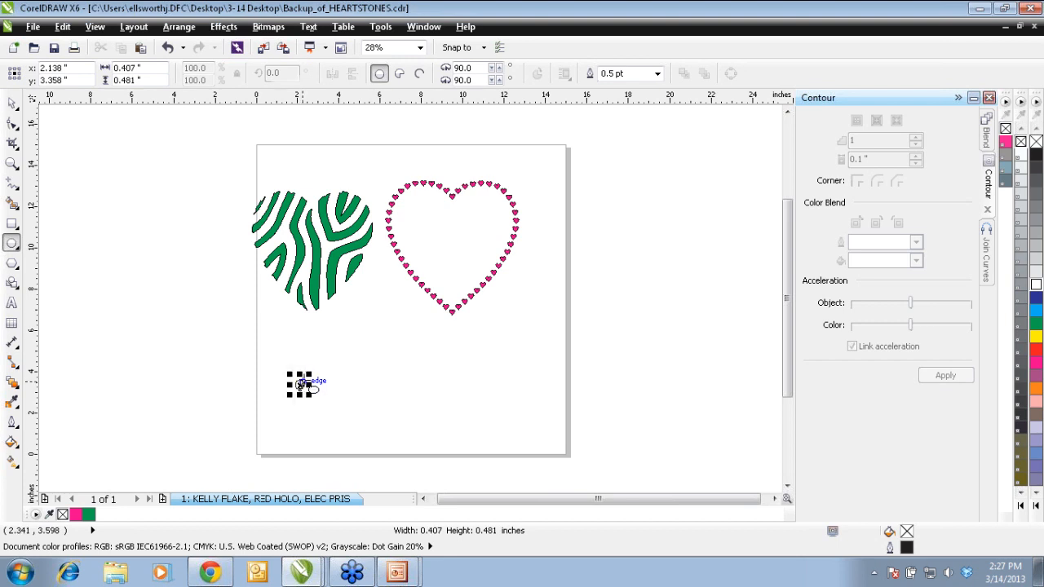
Step: Set the small ellipse's width to 0.25 inch and place a copy of it slightly above and to its right
left_click(12, 103)
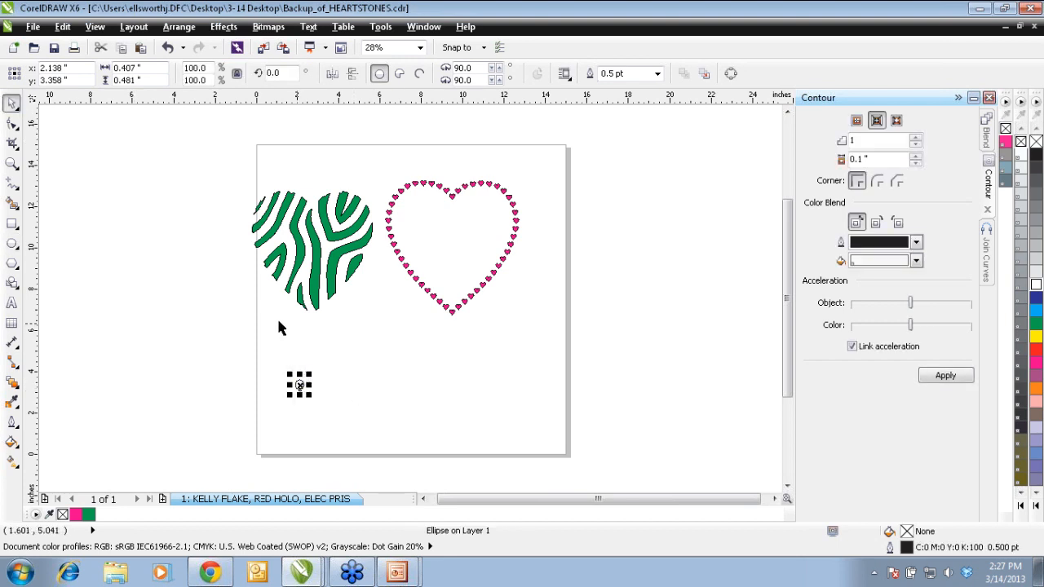
double_click(144, 69)
type("0.25")
key("Return")
left_click_drag(269, 399, 355, 350)
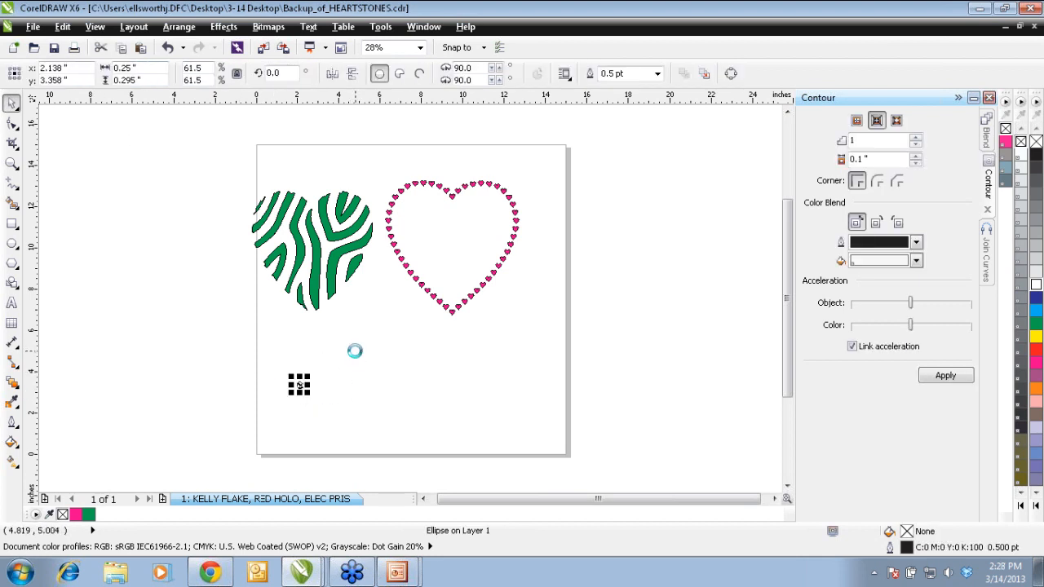
left_click_drag(300, 385, 353, 372)
left_click(245, 410)
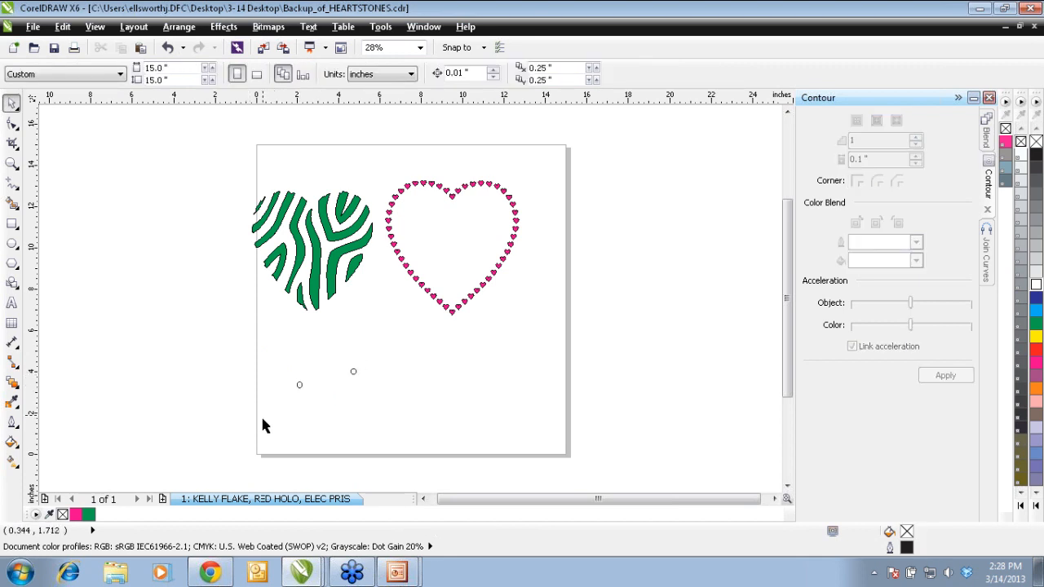
Step: Blend the two small ellipses with 20 steps and check how closely the resulting shapes are spaced
left_click_drag(263, 419, 400, 349)
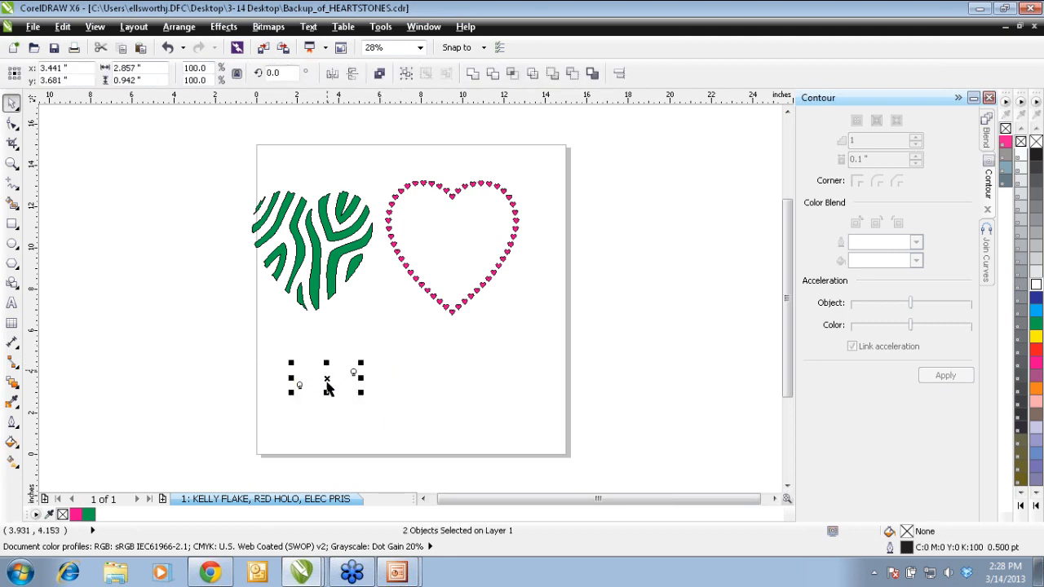
left_click(820, 33)
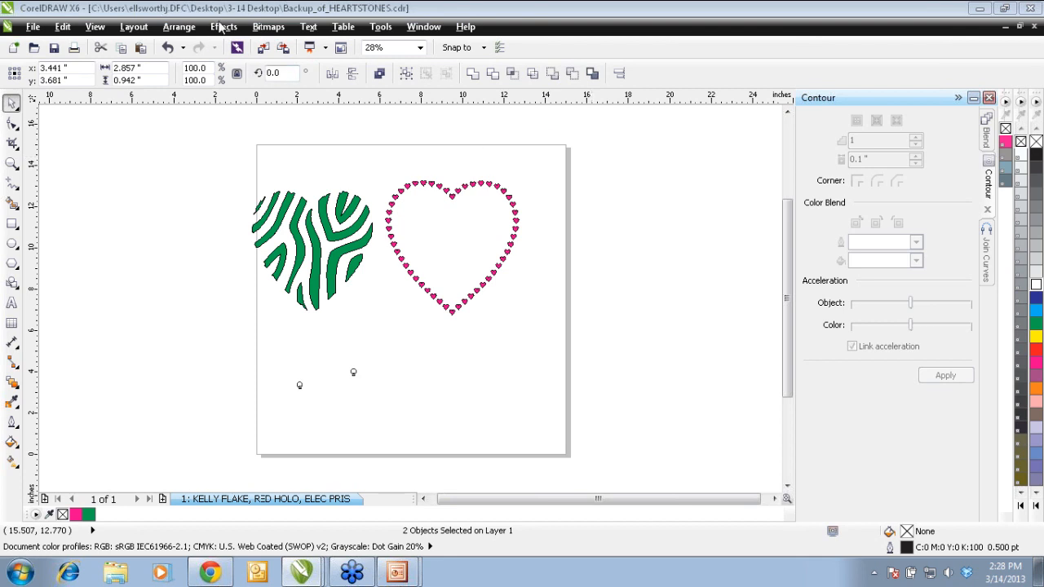
left_click(222, 28)
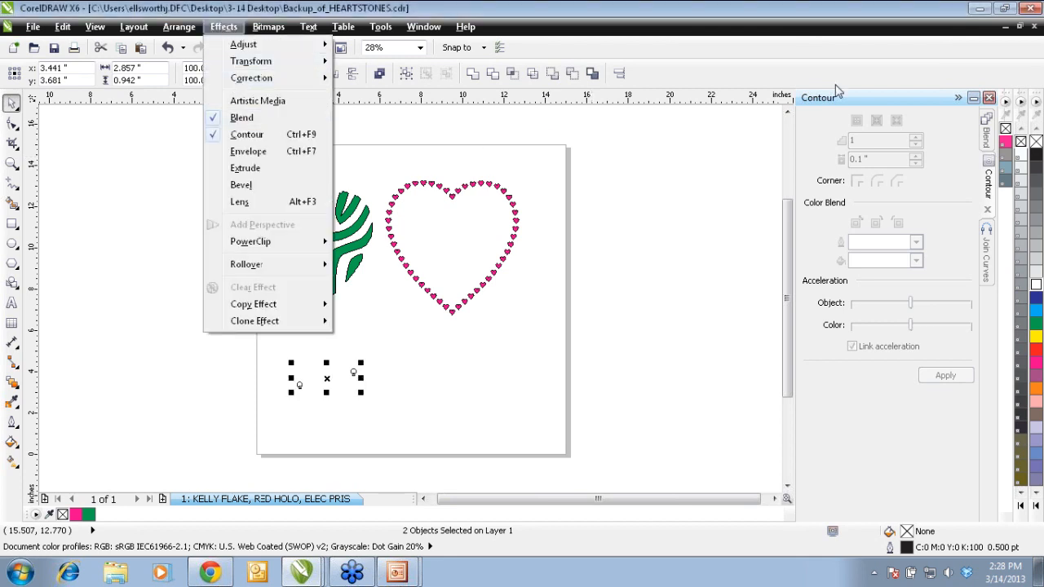
left_click(986, 135)
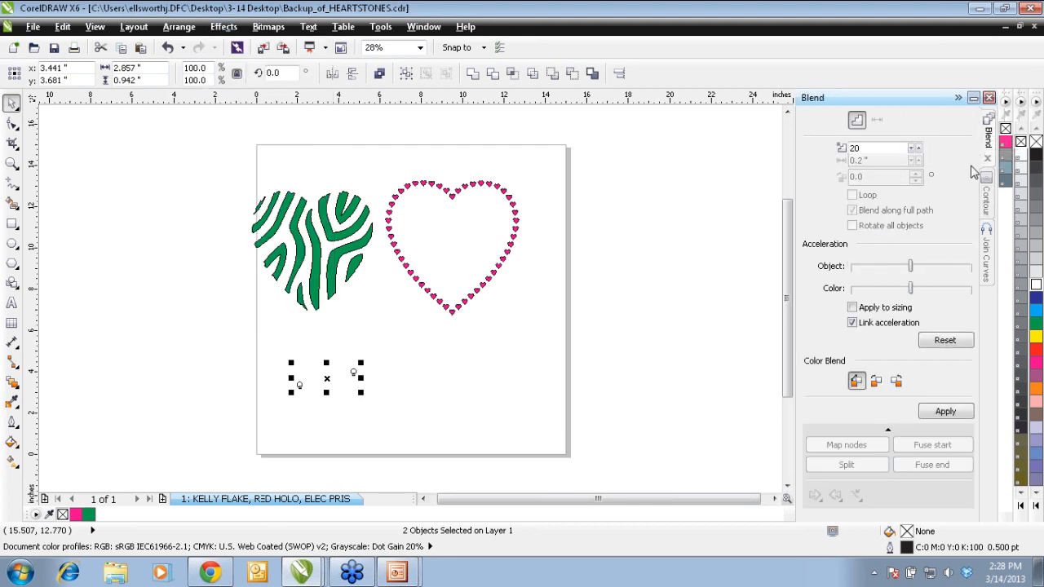
left_click(1007, 371)
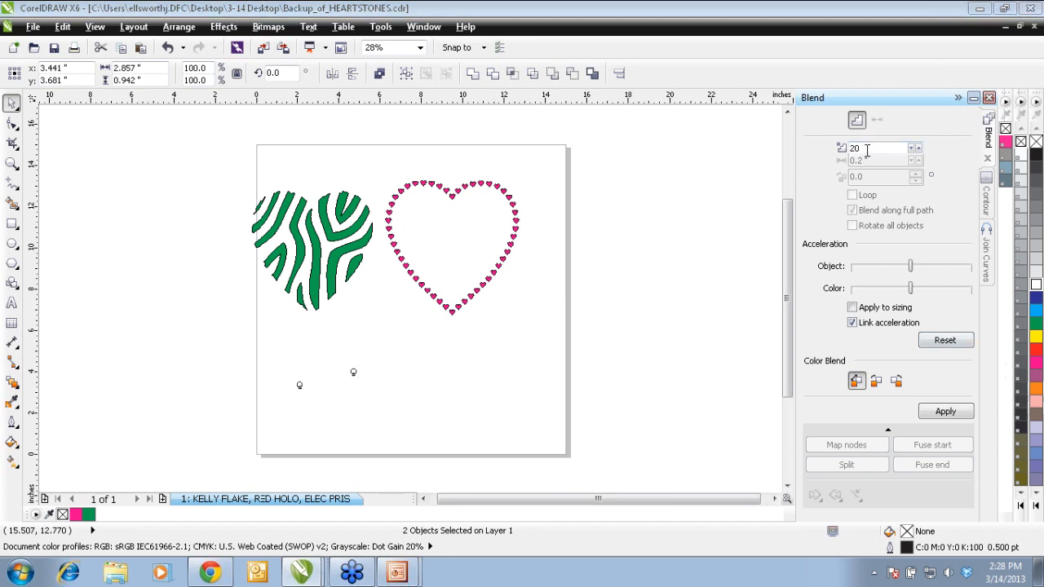
left_click(866, 149)
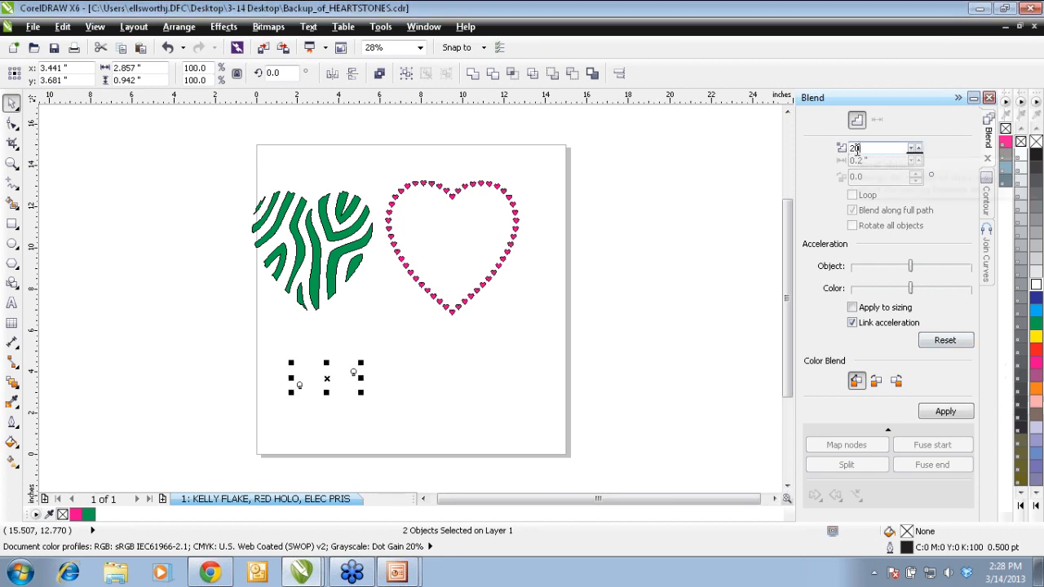
left_click(956, 413)
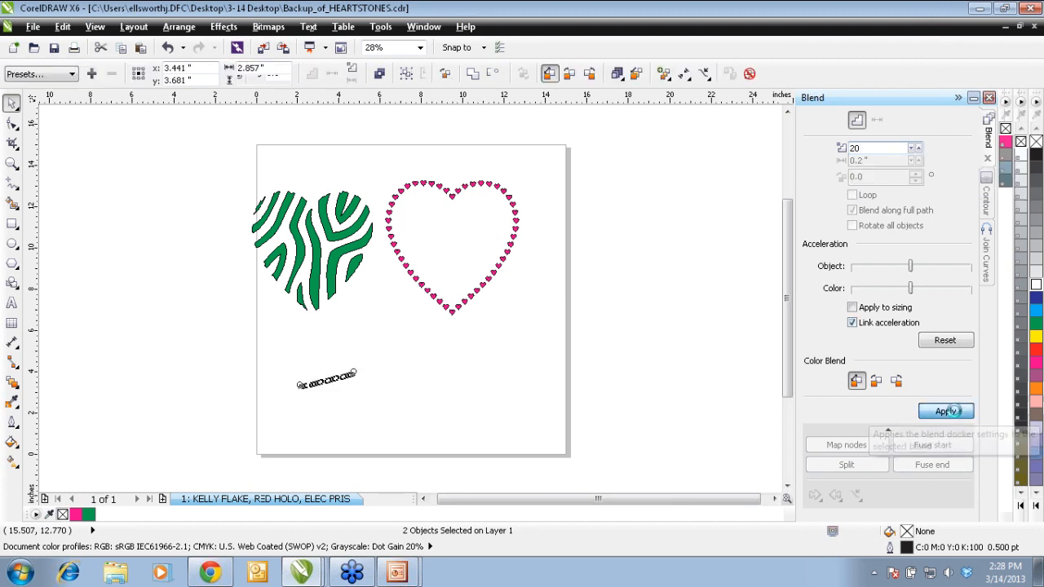
left_click(12, 162)
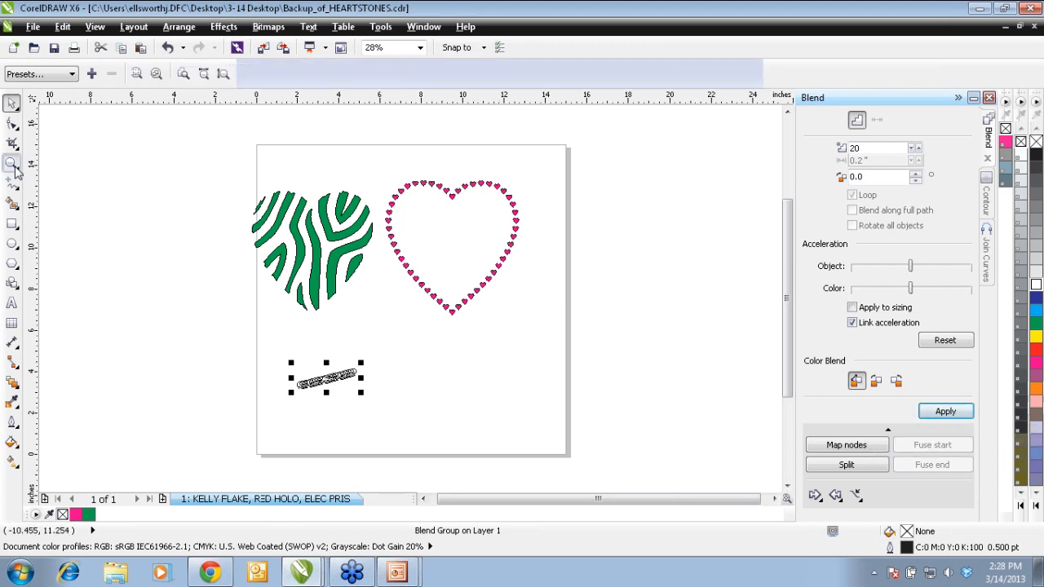
left_click_drag(303, 436, 410, 324)
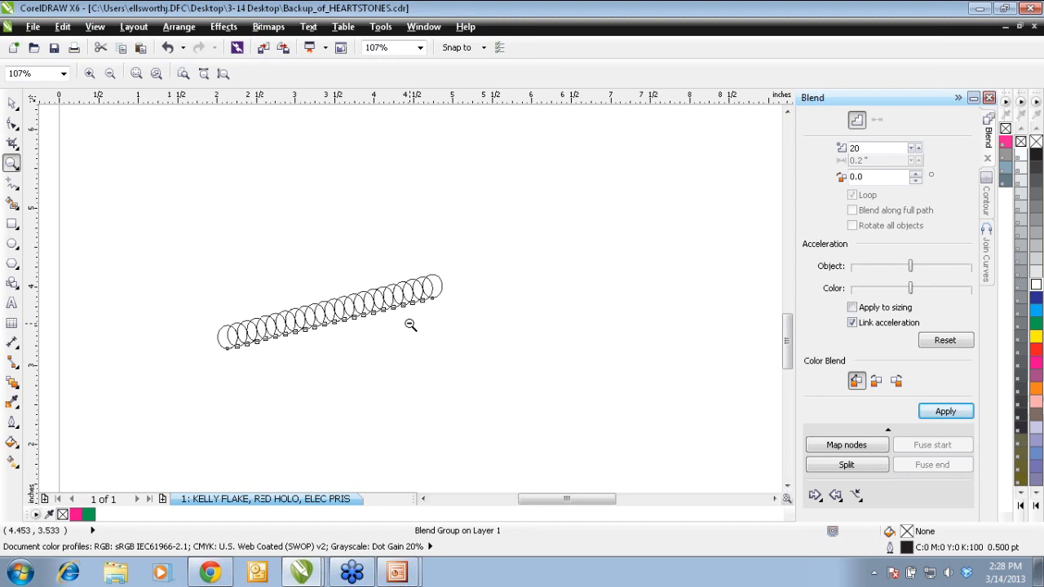
left_click(410, 325, "shift")
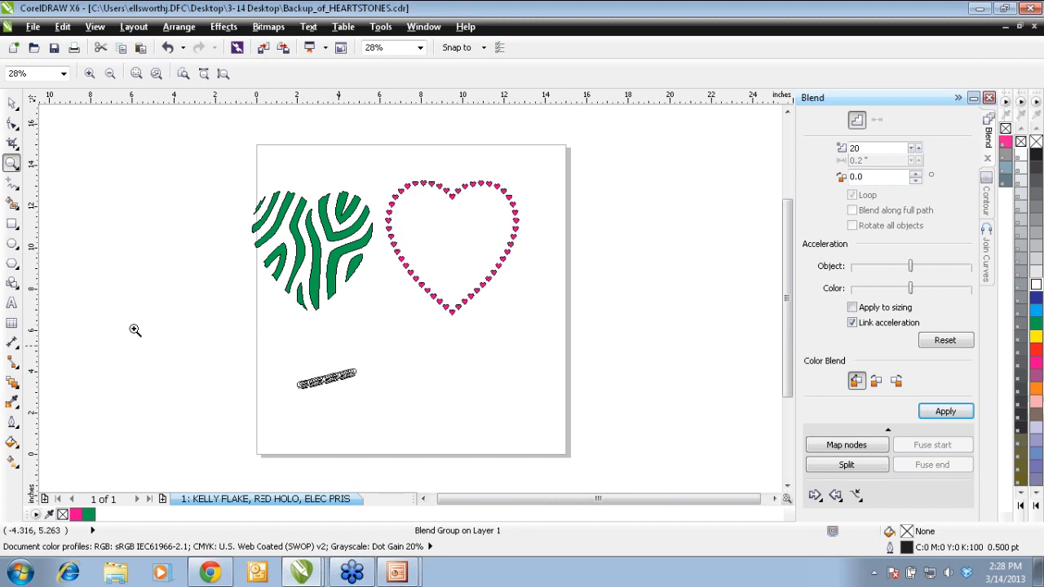
Step: Draw a basic heart shape about 6.6 inches wide and 6 inches high, positioned below the pink heart
left_click(14, 286)
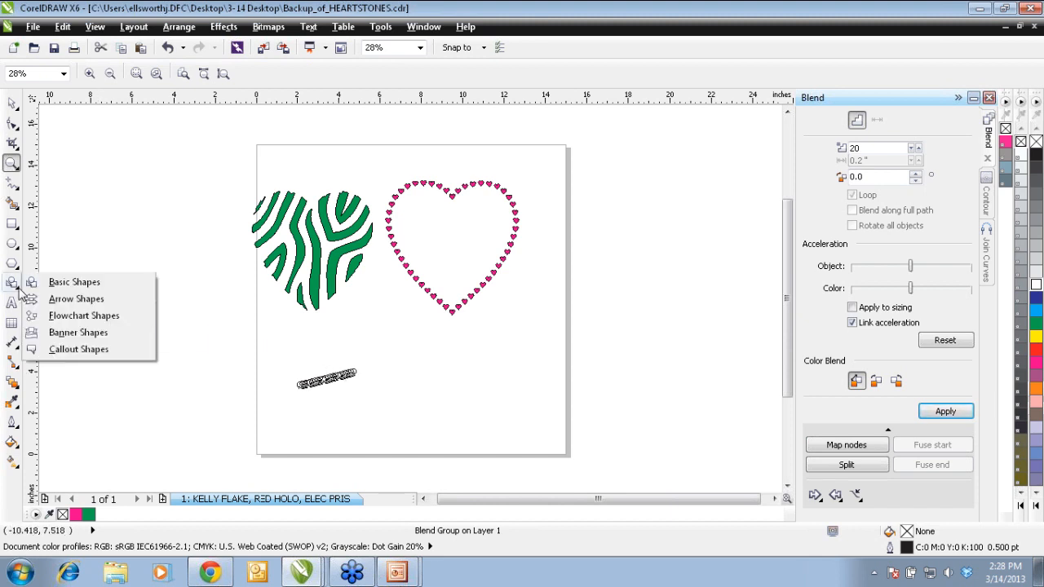
left_click(52, 286)
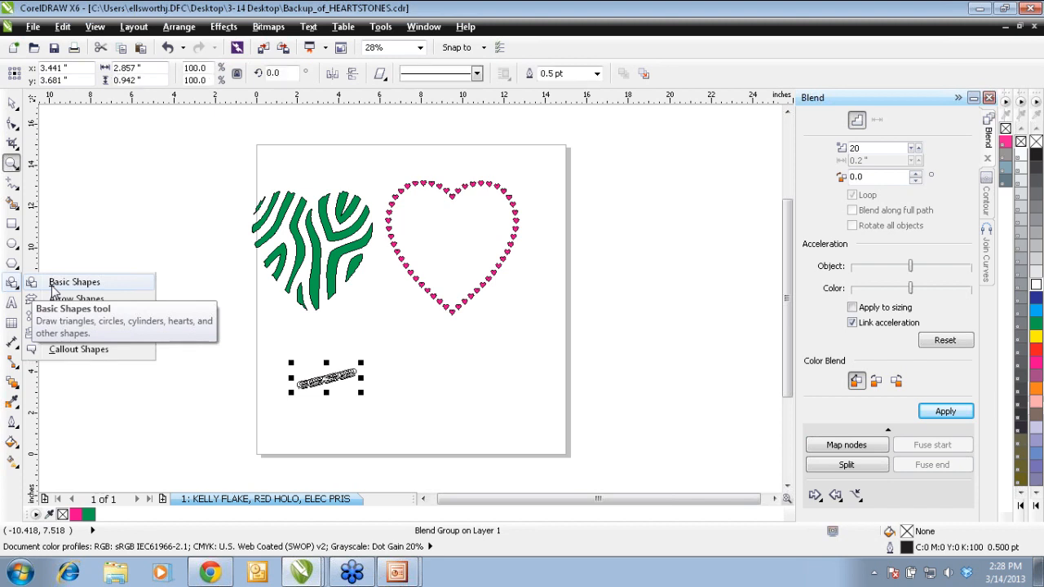
left_click(385, 76)
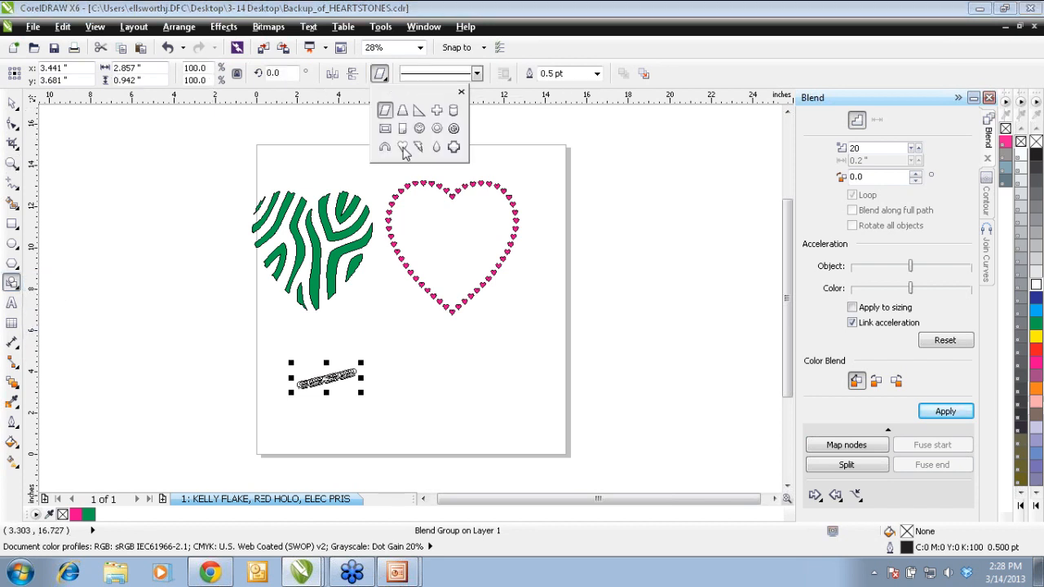
left_click(403, 148)
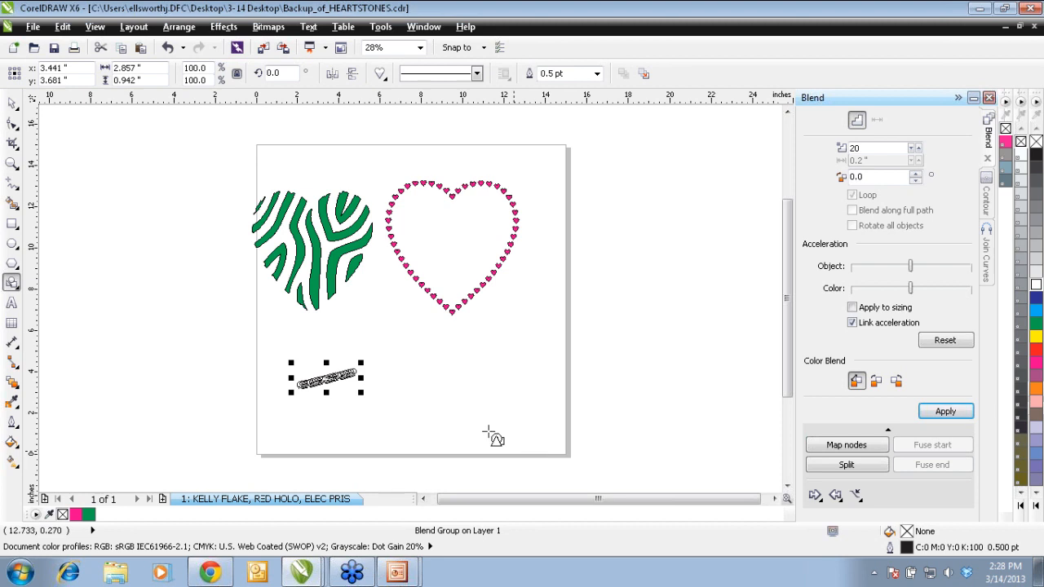
left_click_drag(477, 435, 621, 303)
left_click_drag(548, 370, 456, 395)
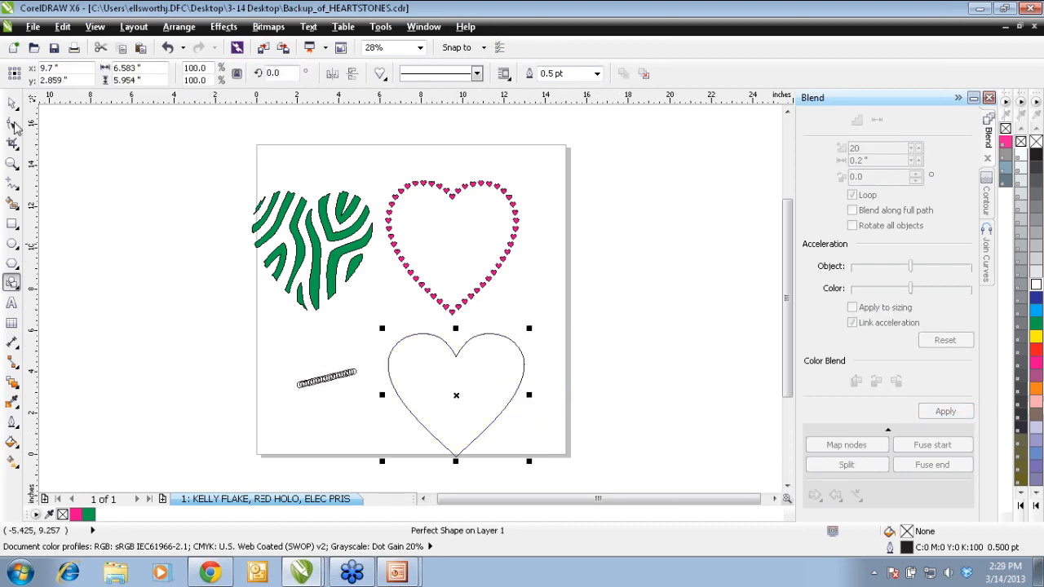
Step: Attach the ellipse blend to the large heart outline as its new path
left_click(11, 103)
left_click(216, 370)
left_click_drag(263, 439, 384, 349)
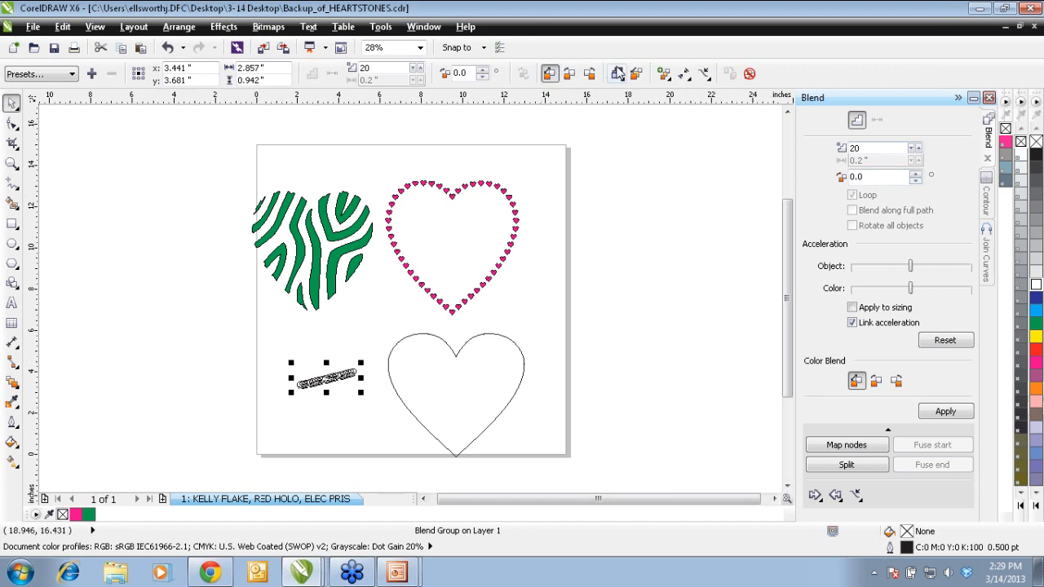
left_click(704, 75)
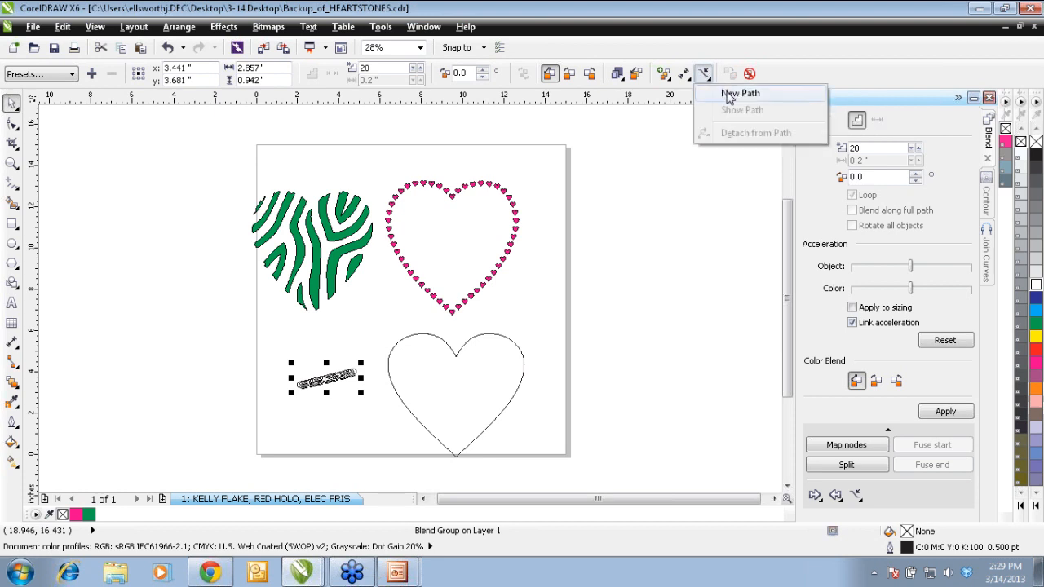
left_click(730, 94)
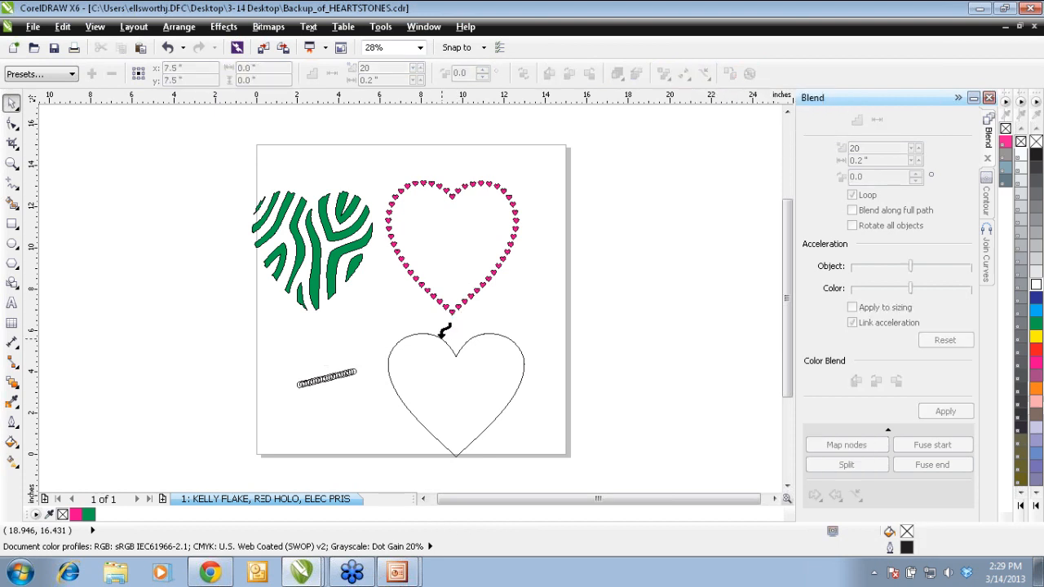
left_click(439, 337)
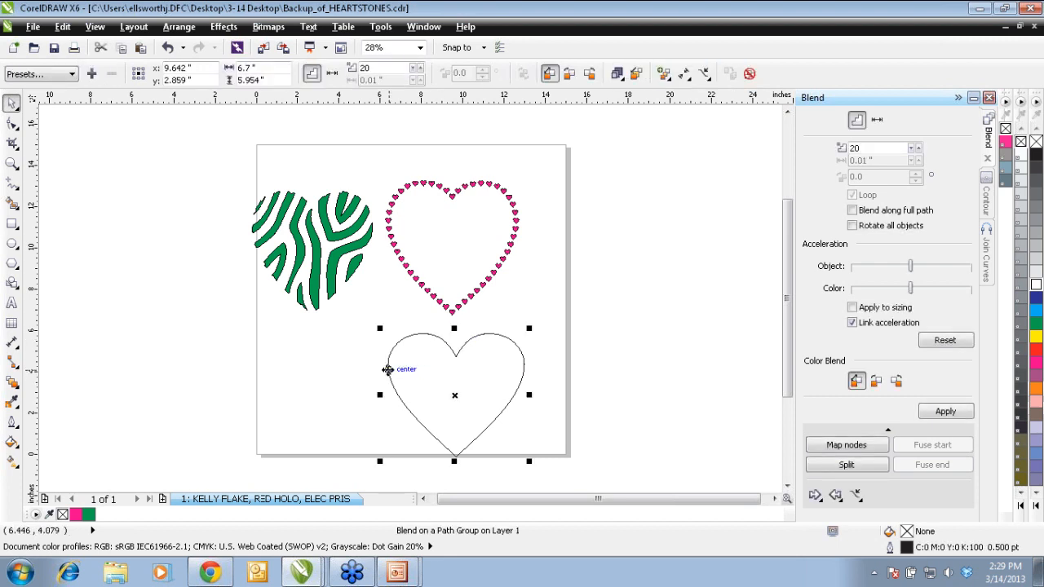
Step: Spread the bunched ellipses around the whole heart by applying the blend along the full path
key("z")
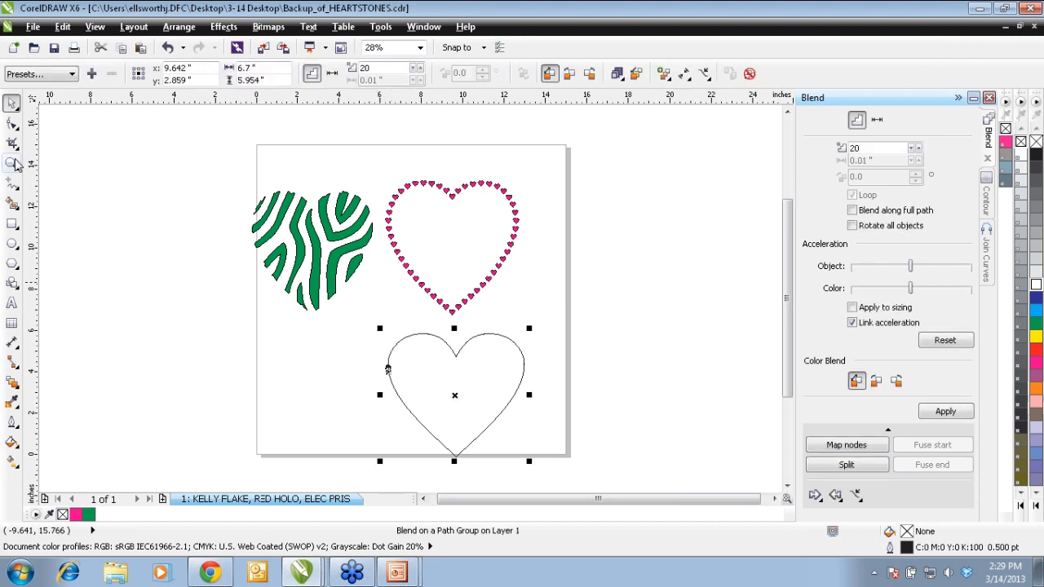
left_click_drag(362, 418, 440, 342)
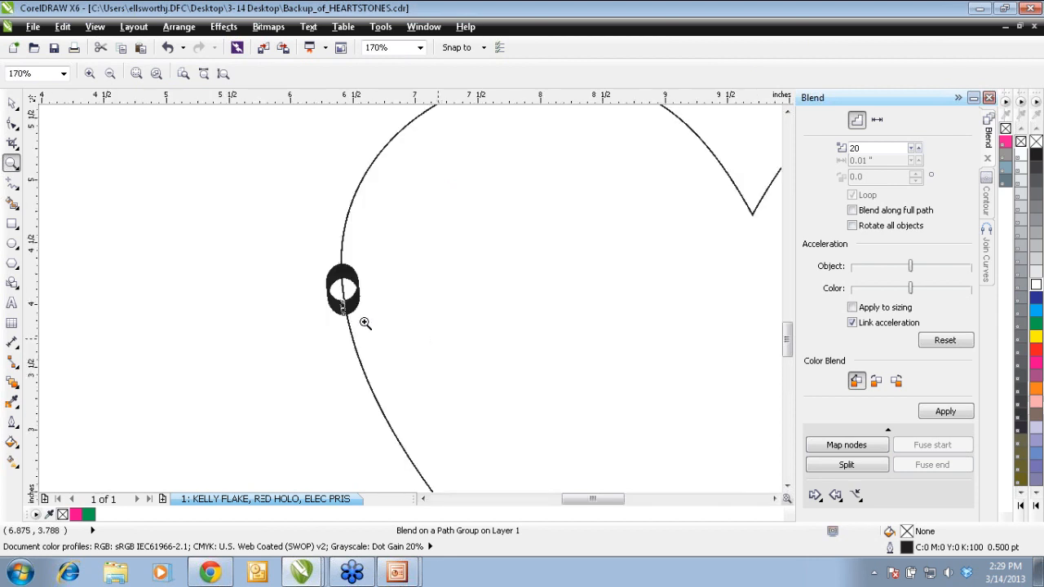
key("F3")
key("space")
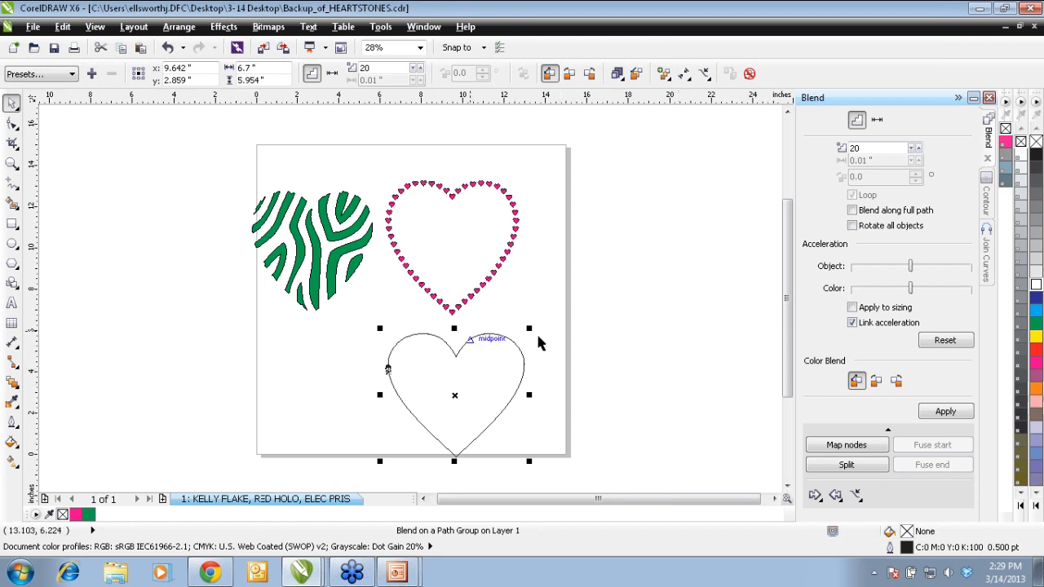
left_click(853, 212)
left_click(946, 413)
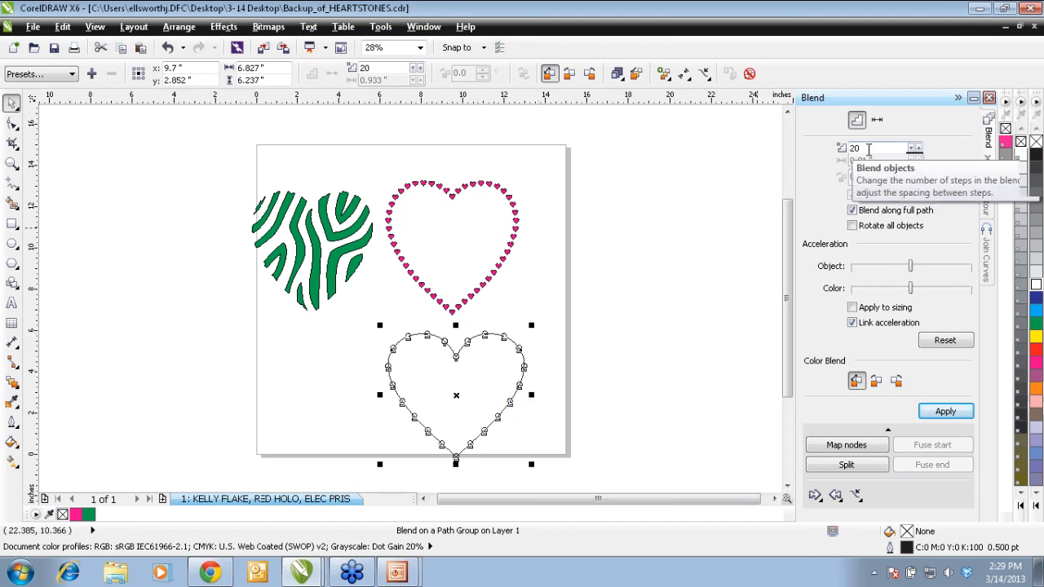
Step: Set the number of steps in the heart blend to 40
left_click_drag(868, 148, 839, 155)
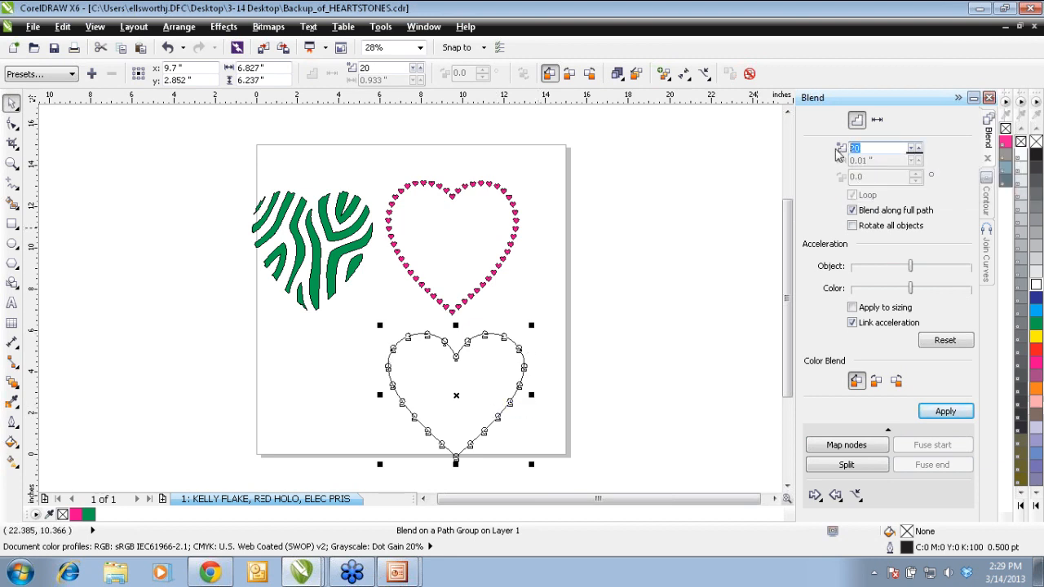
type("40")
left_click(940, 411)
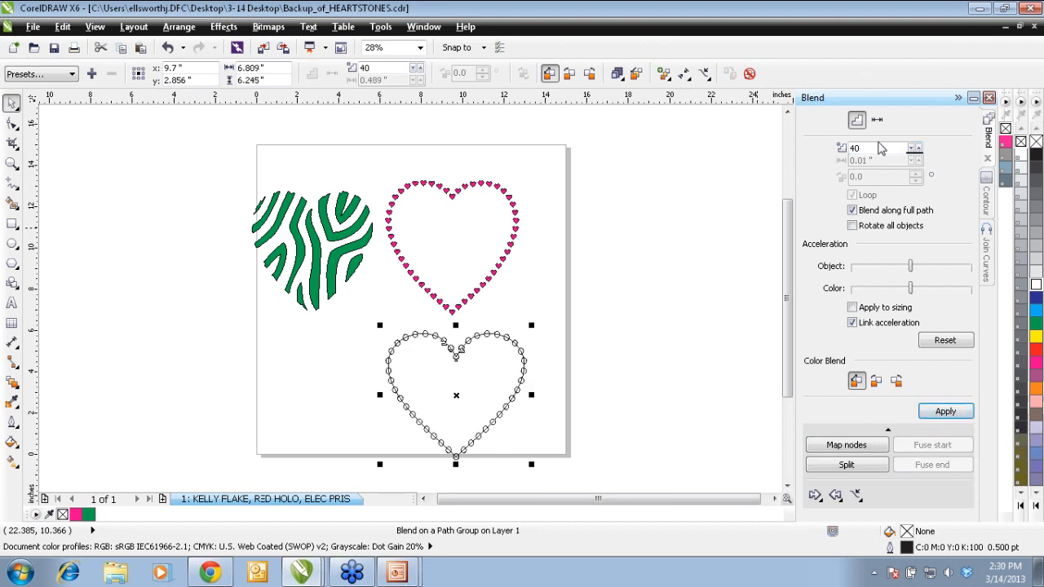
Step: Increase the heart blend to 50 steps and inspect the ellipse spacing along the outline
left_click_drag(896, 150, 807, 147)
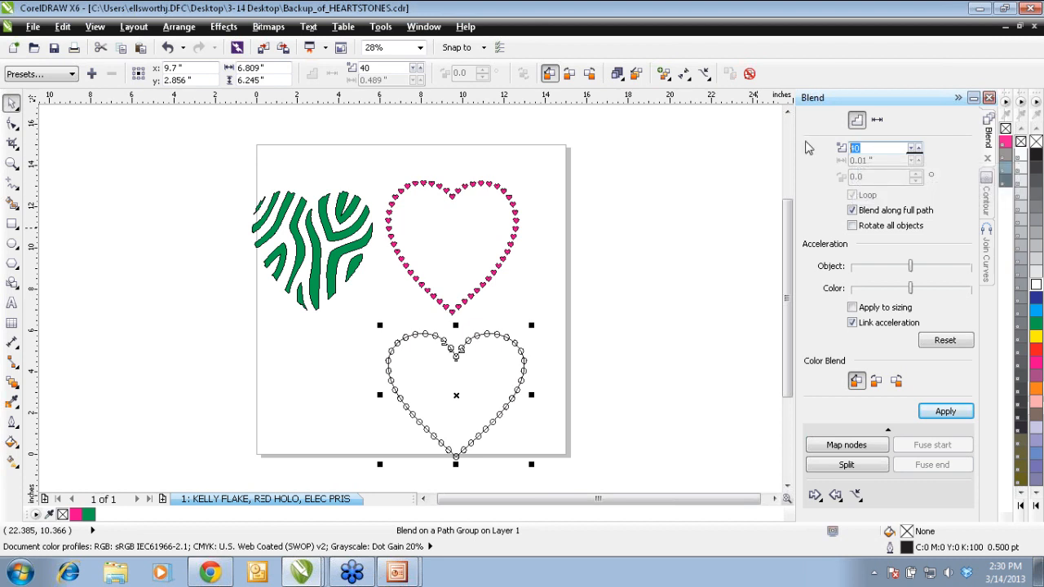
left_click(942, 412)
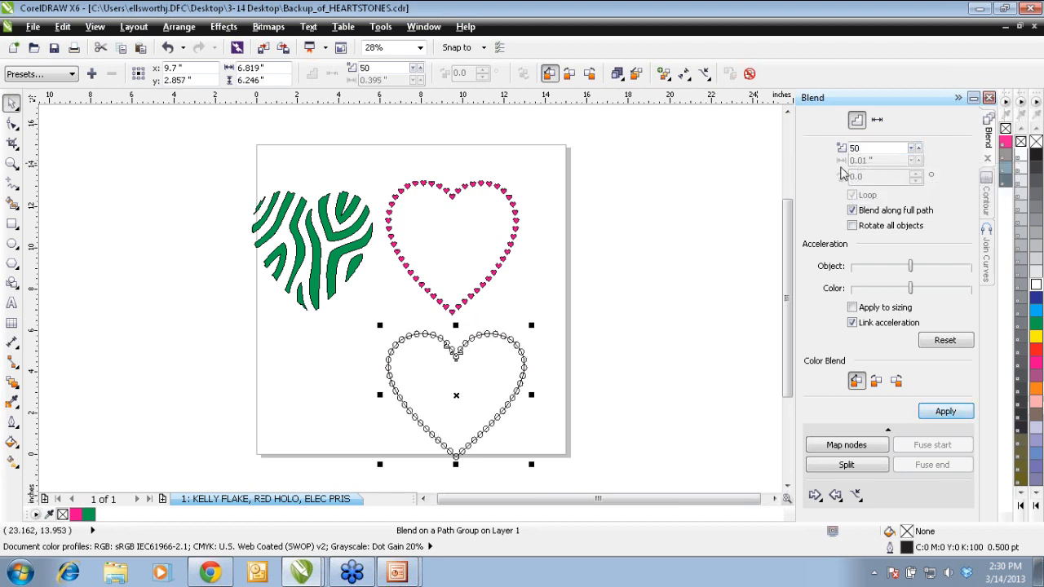
left_click(12, 163)
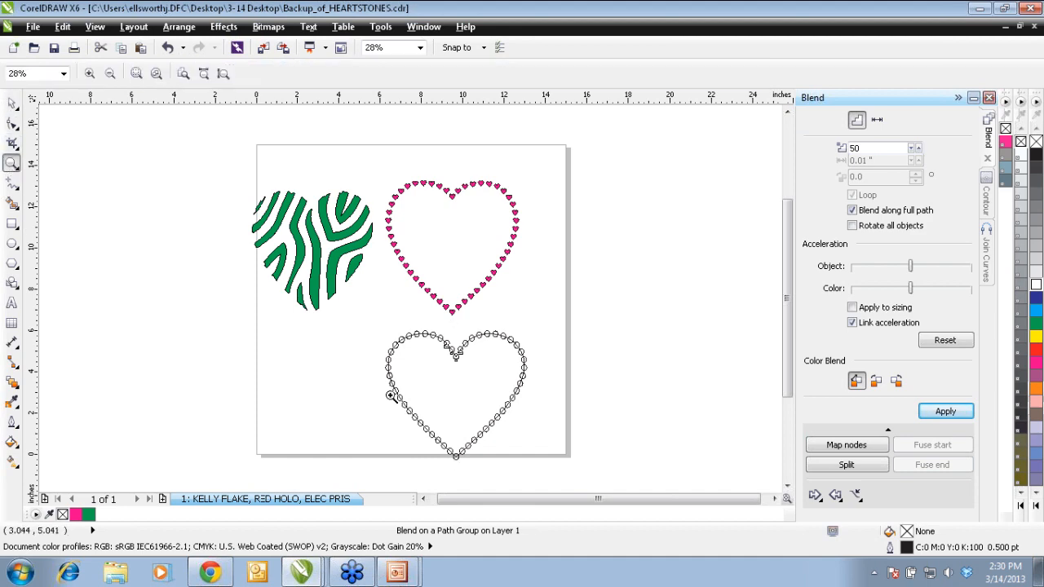
left_click_drag(312, 417, 531, 319)
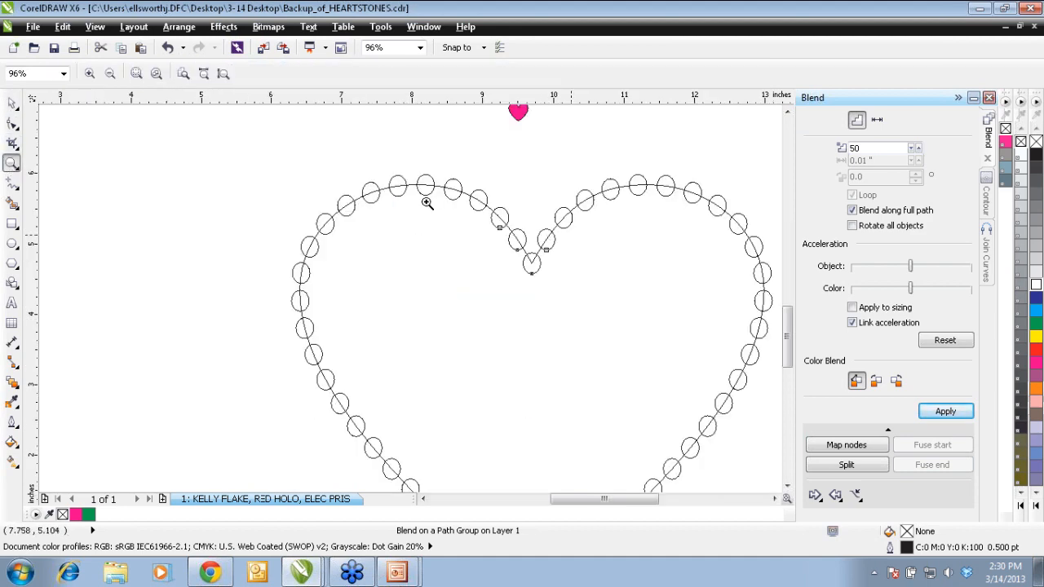
right_click(449, 303)
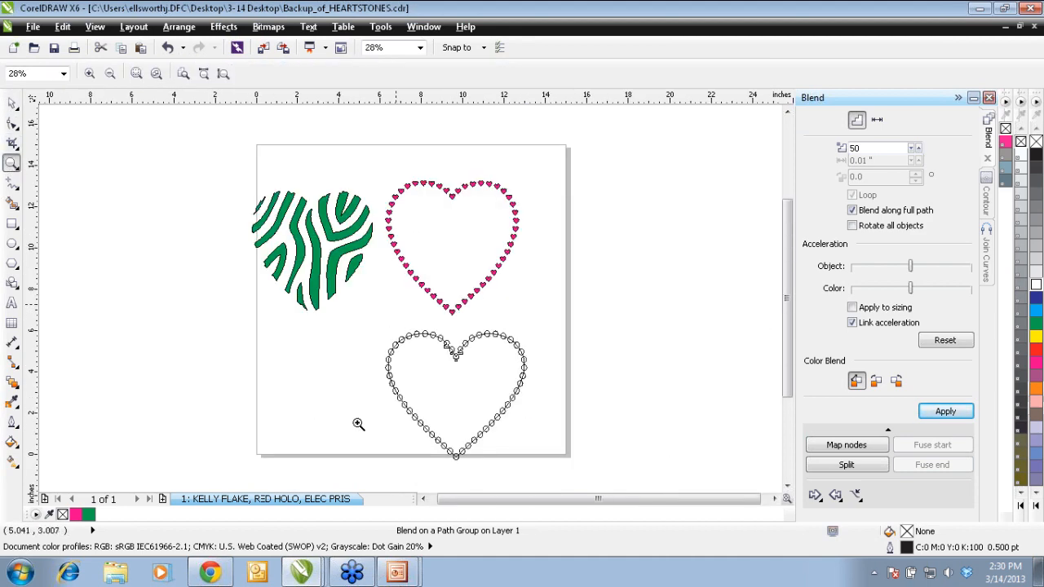
left_click_drag(400, 470, 624, 314)
right_click(286, 302)
Step: Break the ellipse blend apart and delete the underlying large heart path, keeping only the ellipses
left_click(12, 104)
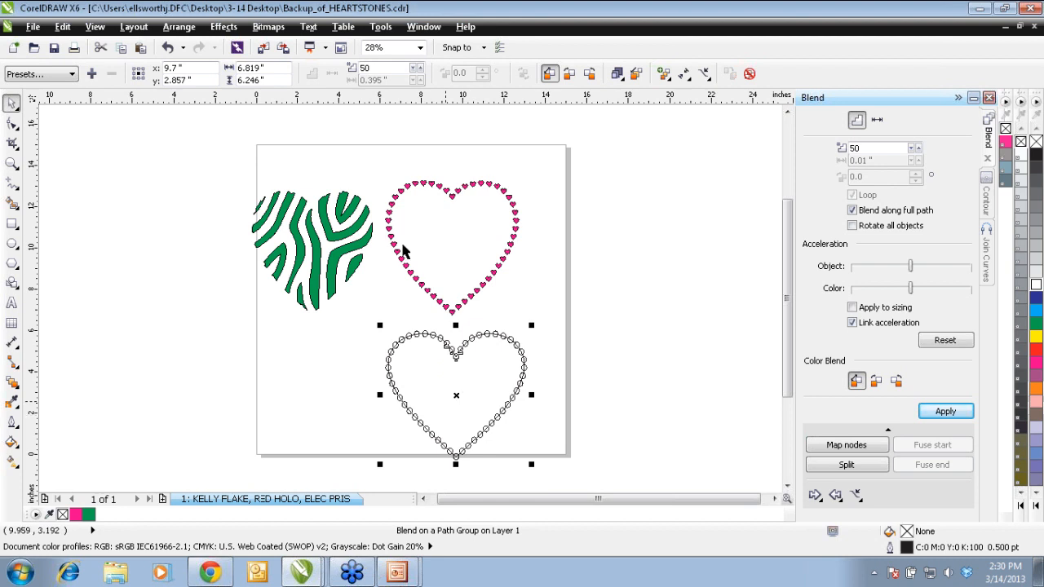
left_click(184, 28)
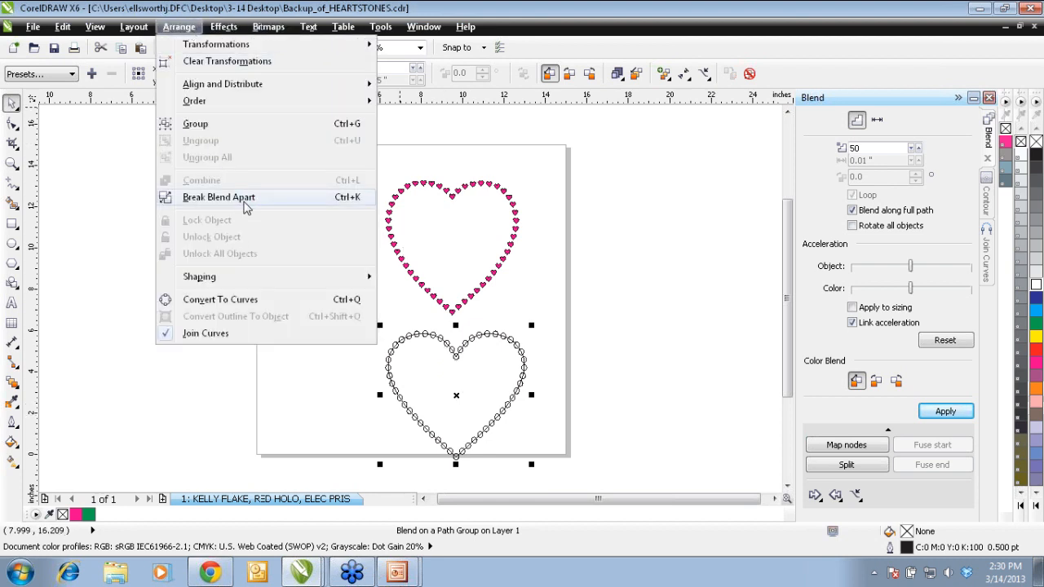
left_click(244, 202)
left_click(239, 387)
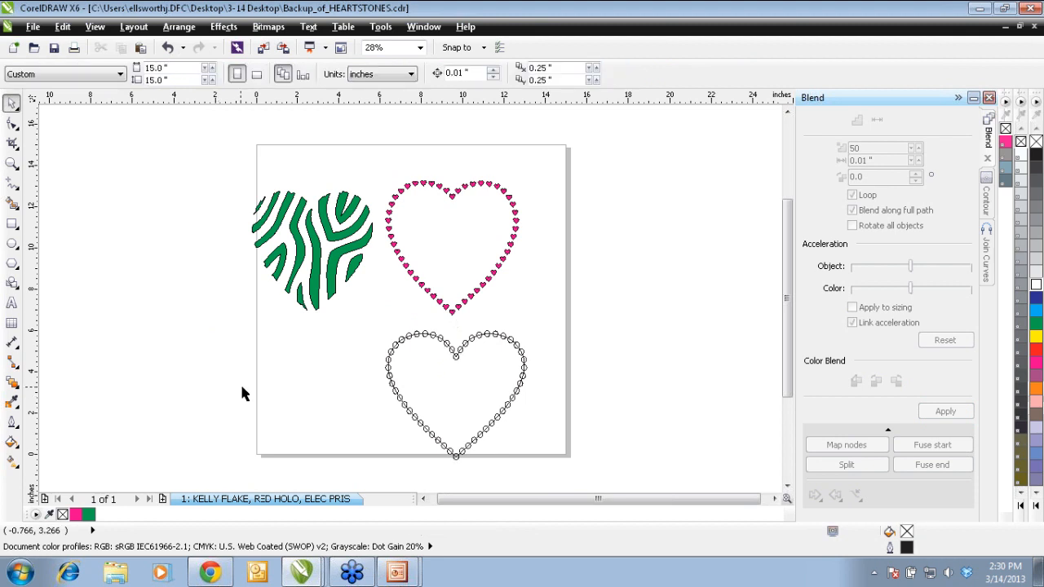
left_click(455, 398)
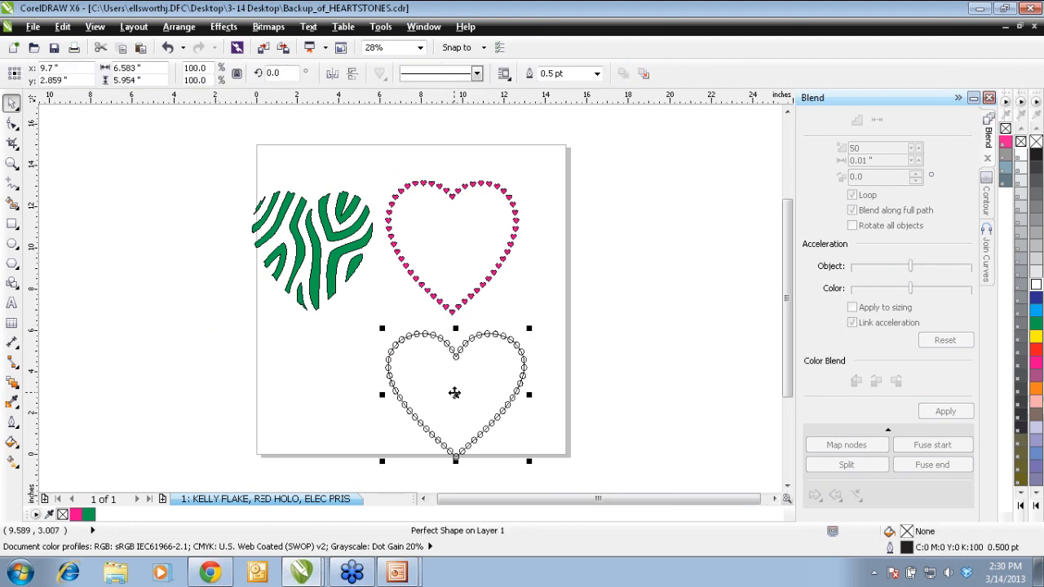
key("Escape")
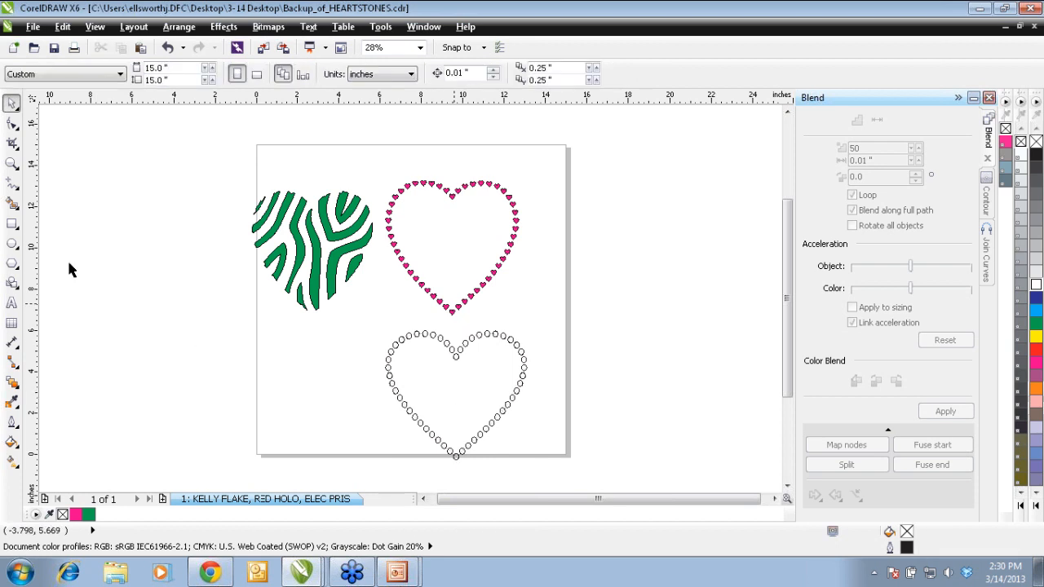
Step: Examine the ellipse heart and the pink mini-heart outline up close to compare their shapes and spacing
left_click(11, 164)
left_click_drag(336, 481, 573, 316)
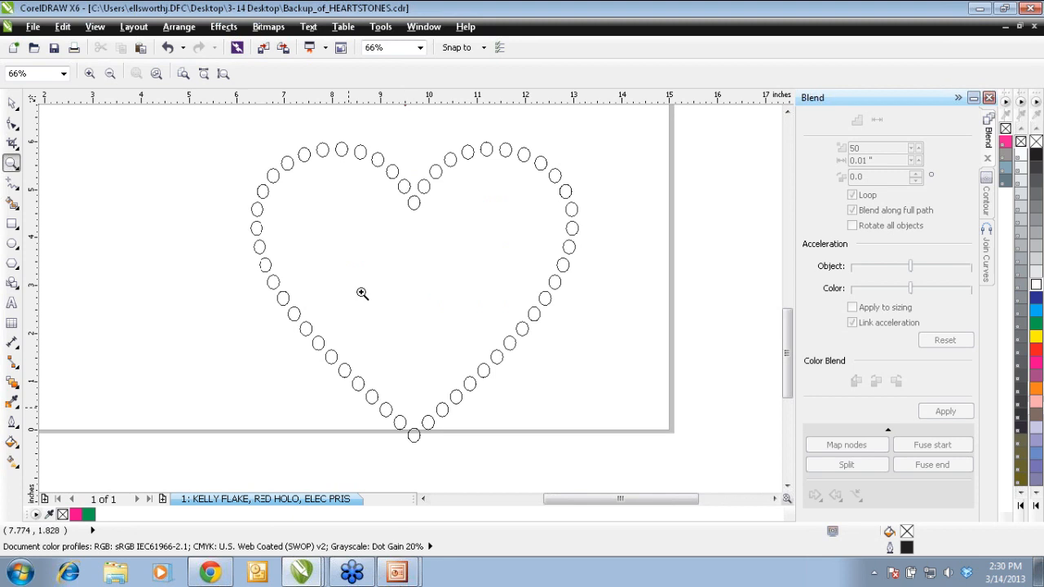
left_click(402, 245, "shift")
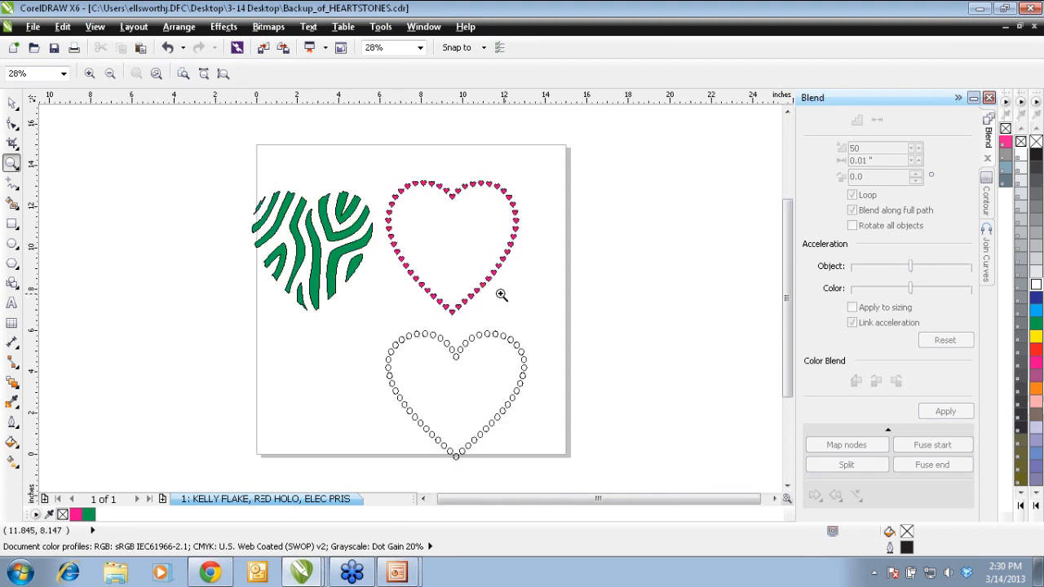
left_click_drag(389, 308, 476, 224)
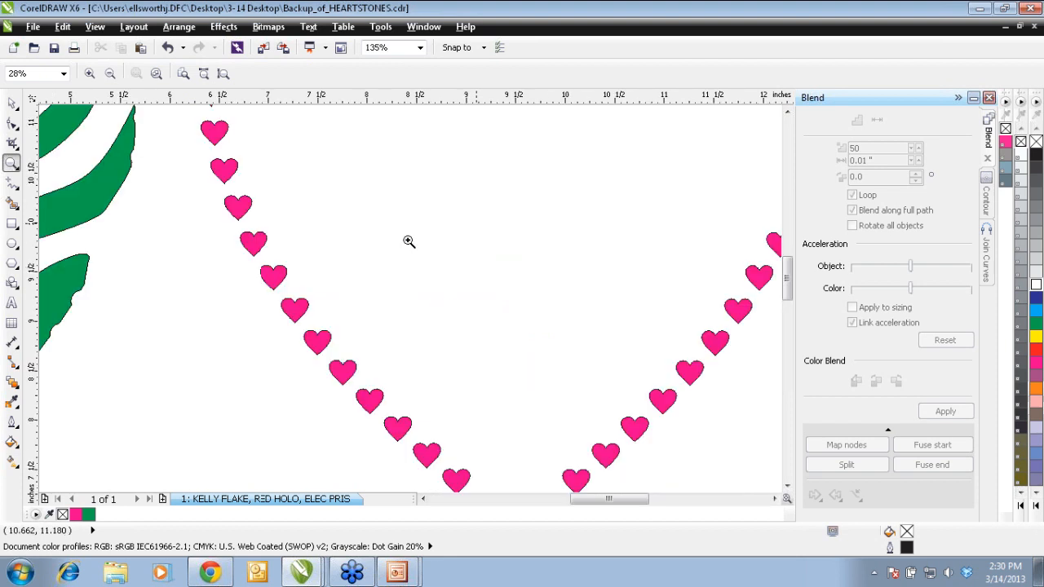
left_click(319, 305, "shift")
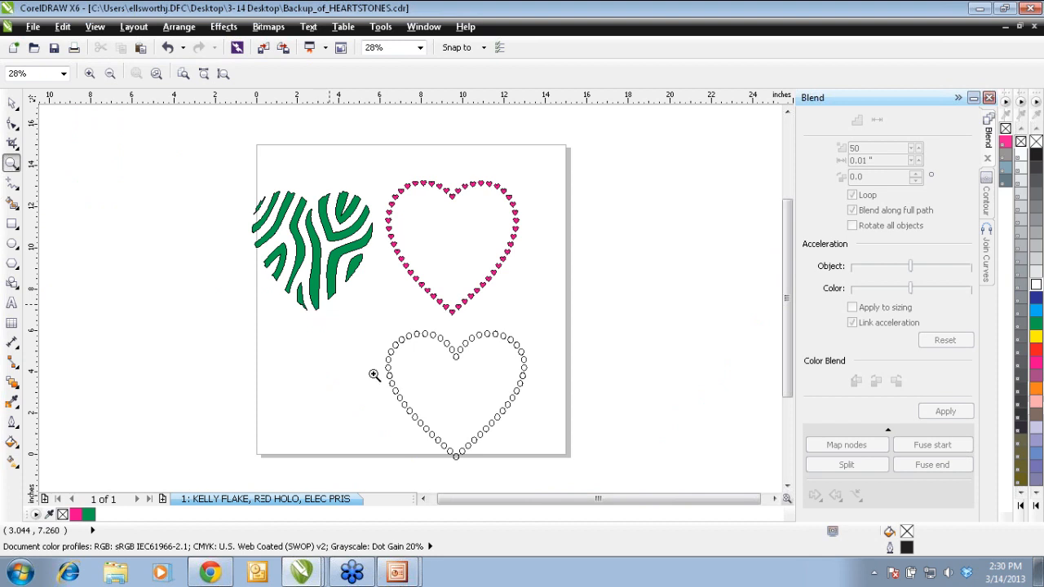
left_click_drag(378, 393, 413, 362)
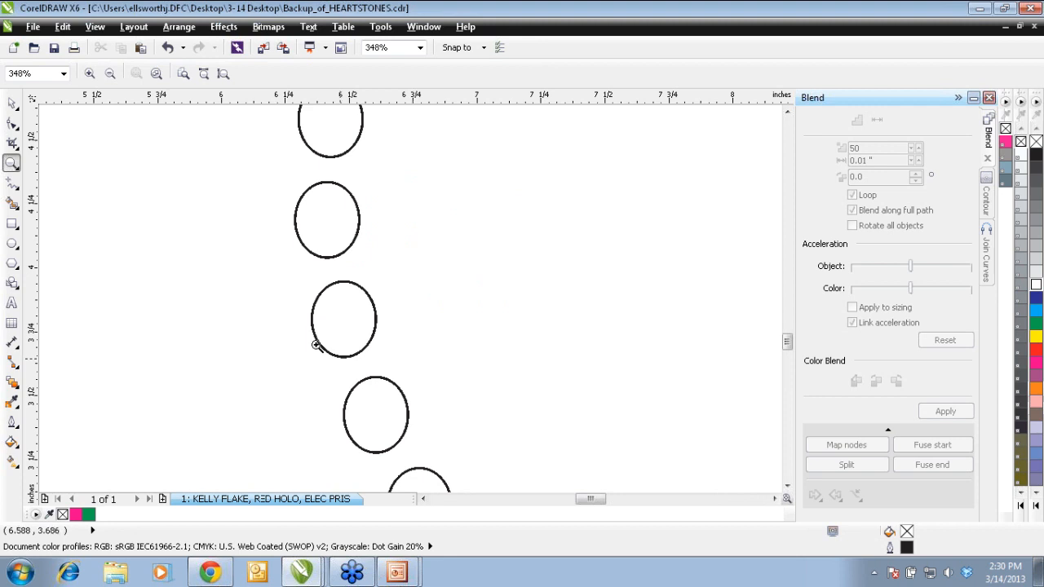
right_click(353, 336)
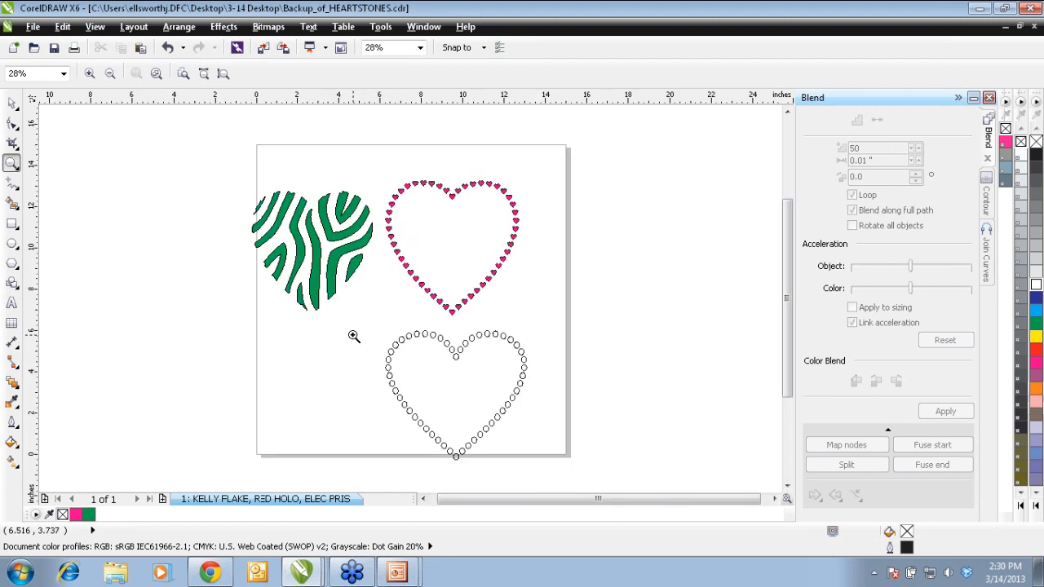
Step: Draw an ellipse about 5.9 by 6.2 inches beside the pink heart outline
left_click(12, 243)
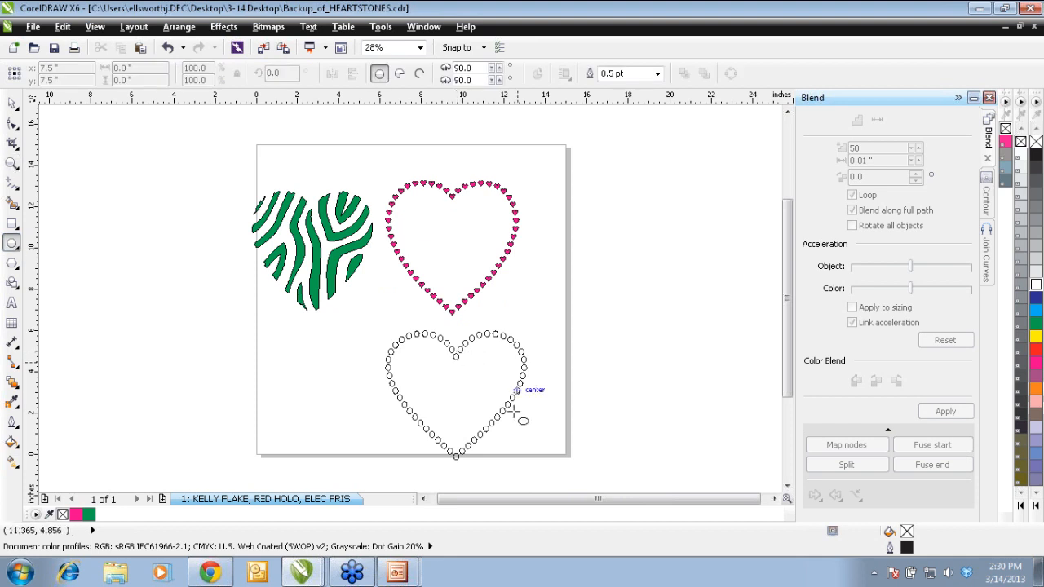
left_click_drag(531, 309, 593, 178)
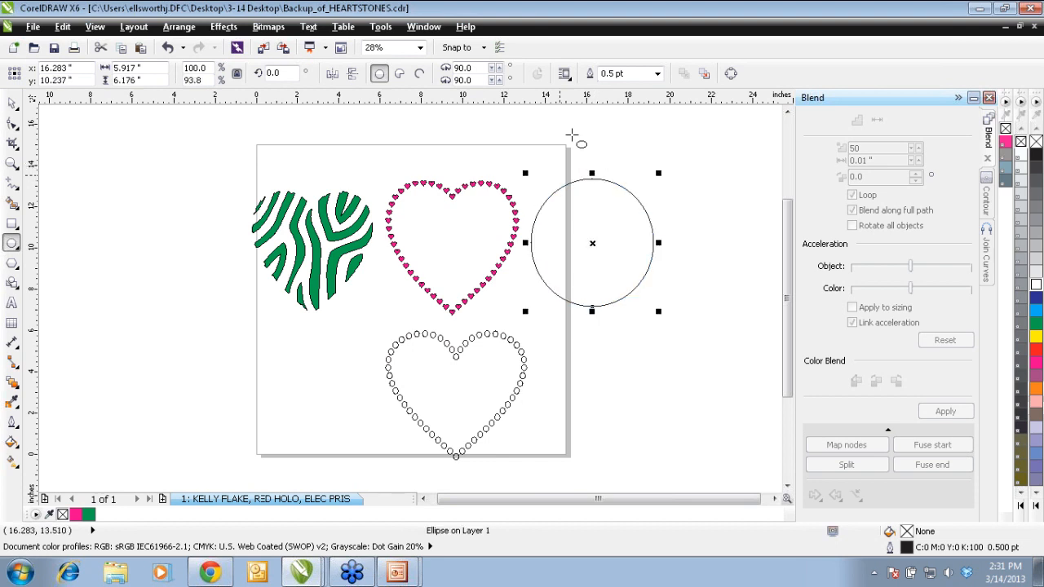
Step: Try filling the ellipse with contours to the center at a 0.1-inch offset, and undo the contour
left_click(989, 208)
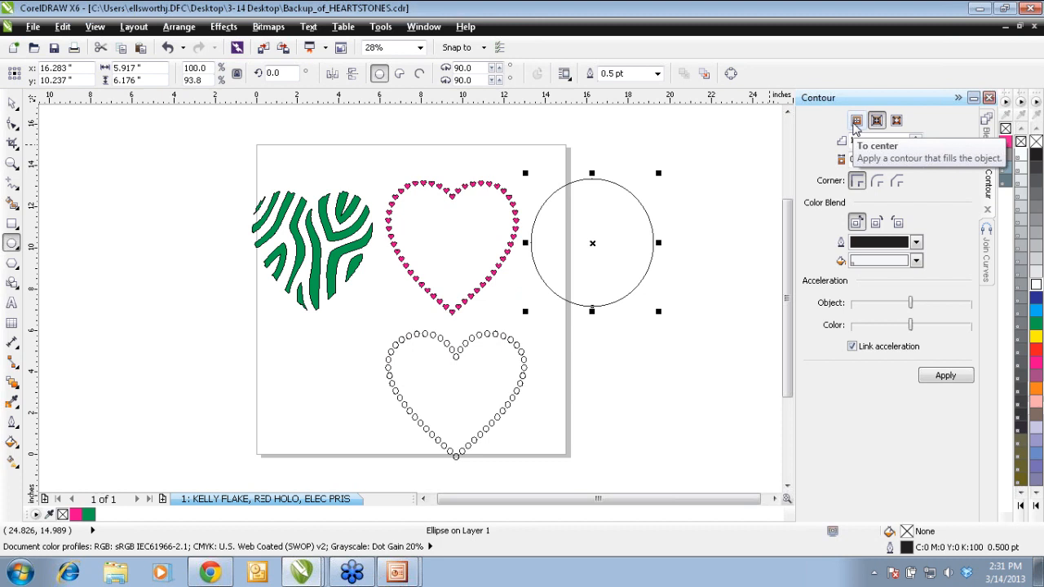
left_click(855, 121)
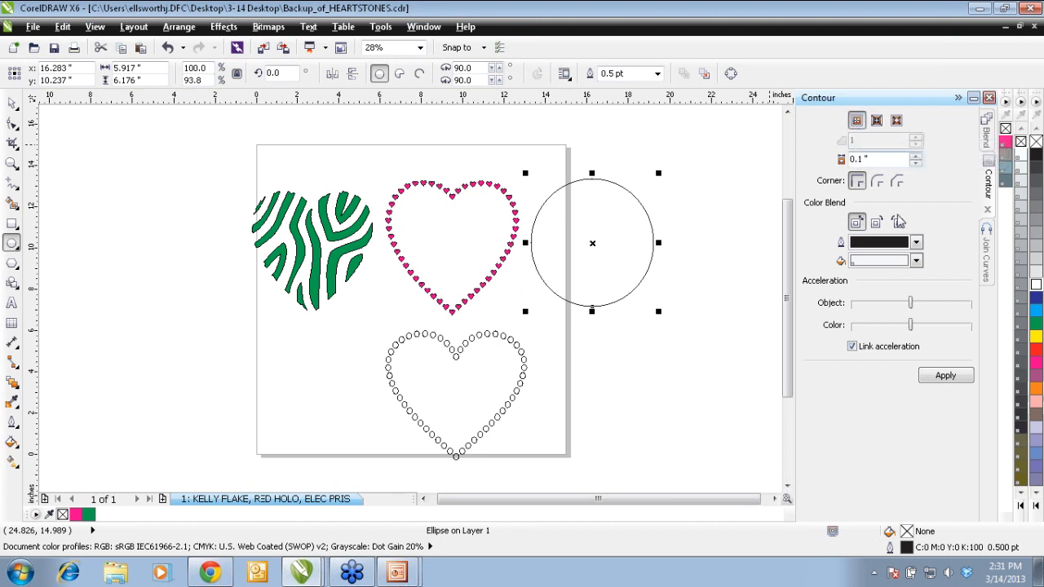
left_click(946, 376)
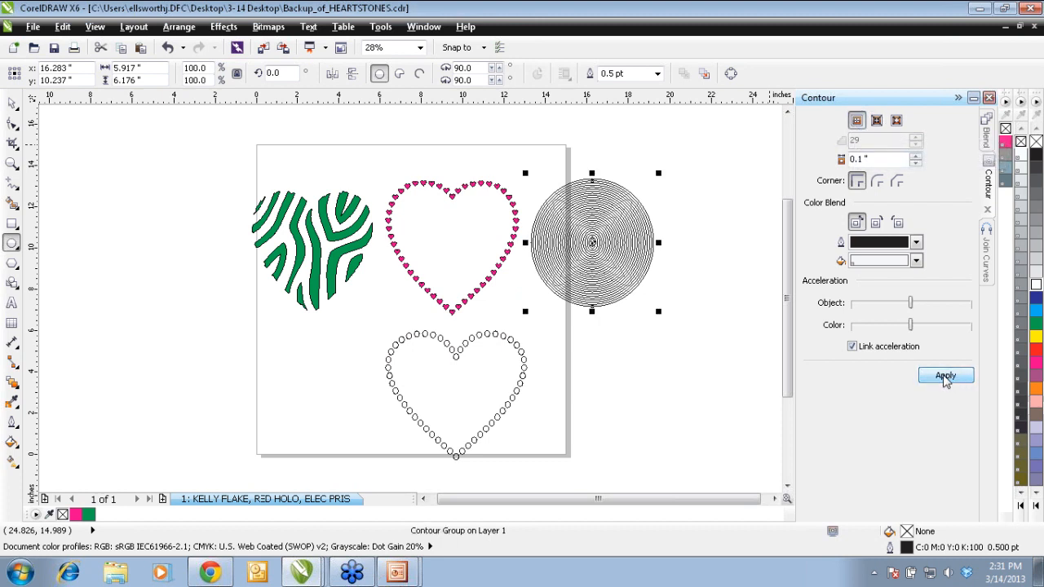
key("ctrl+z")
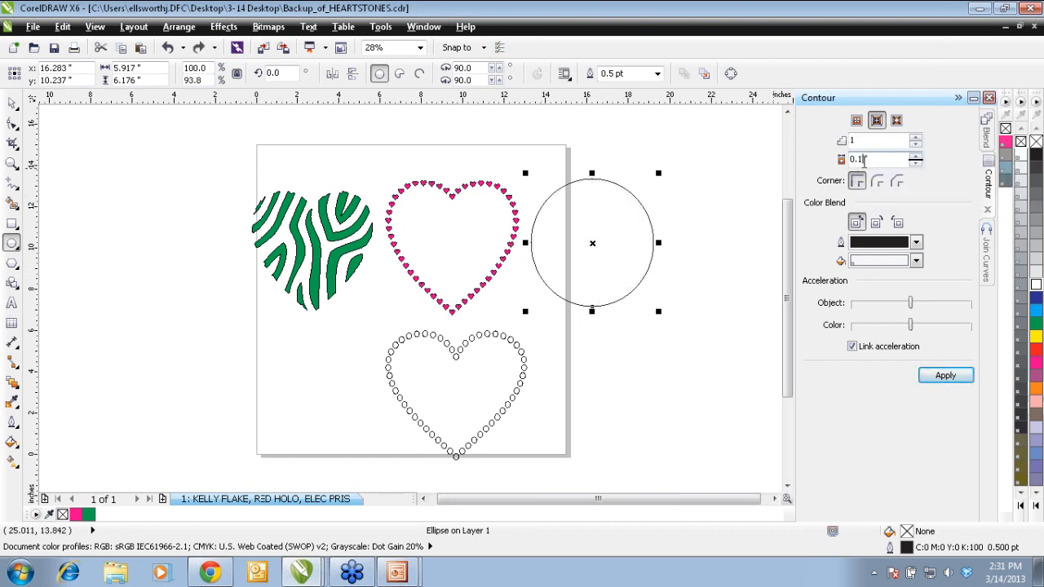
Step: Apply a contour to the center of the ellipse with a 0.25-inch offset and inspect the concentric rings
key("BackSpace")
type("25")
left_click(856, 120)
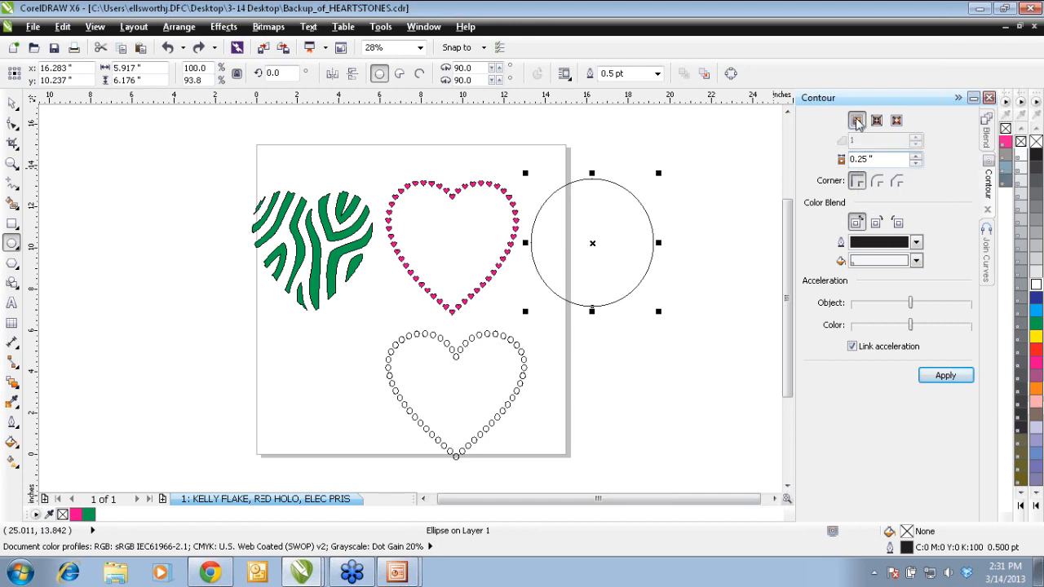
left_click(946, 375)
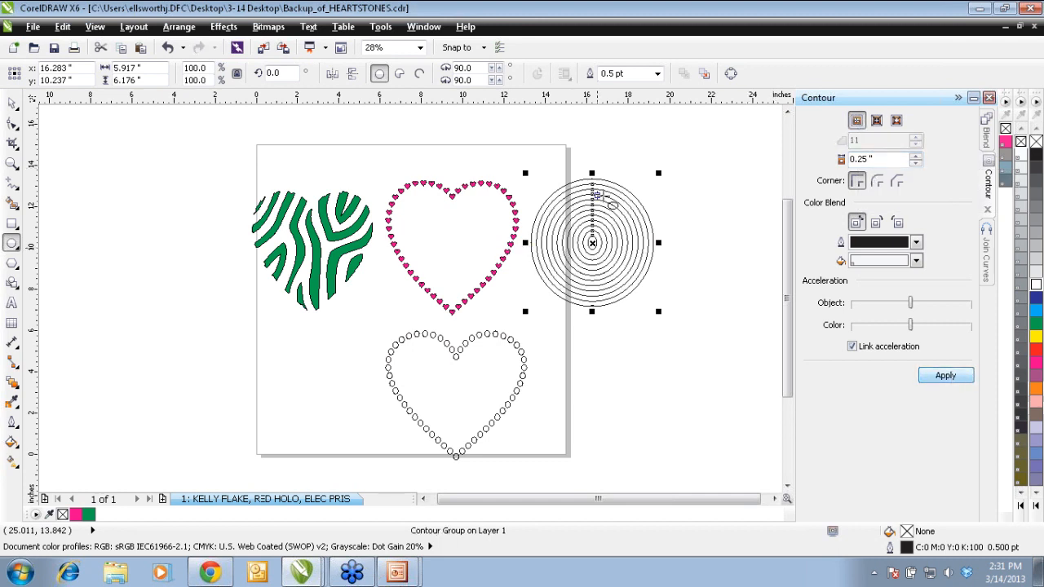
left_click(11, 164)
left_click_drag(503, 331, 655, 212)
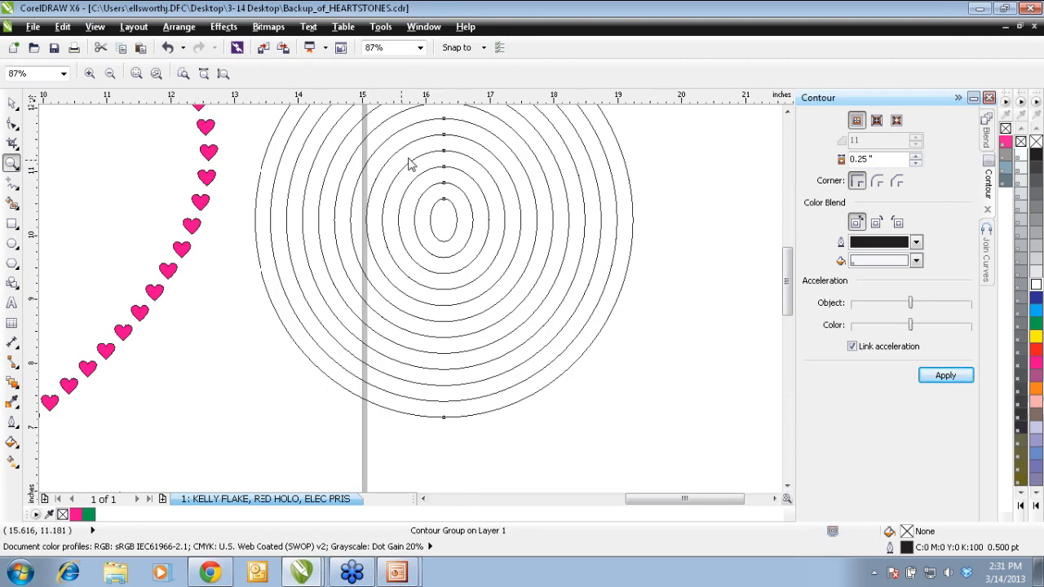
right_click(380, 220)
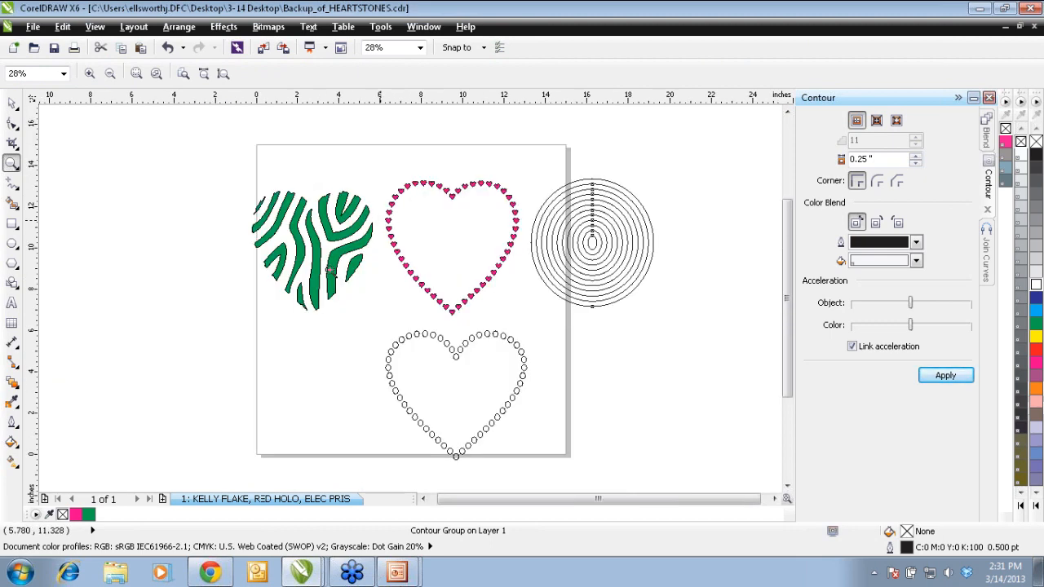
Step: Switch to the PowerPoint slide show of GGG Presentation and advance to the "Cut, Weed & Sew Placement" slide
left_click(396, 573)
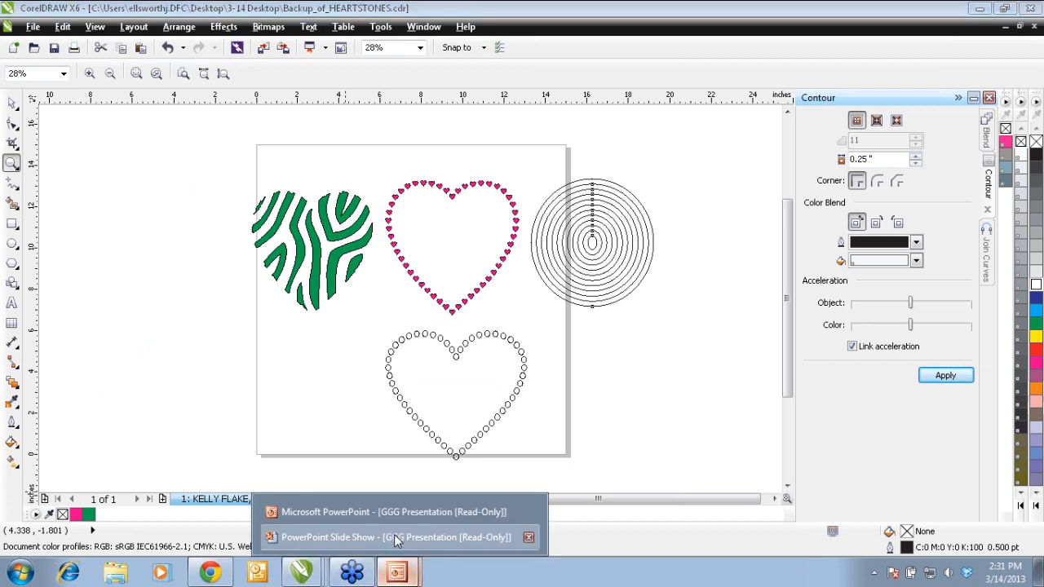
left_click(395, 538)
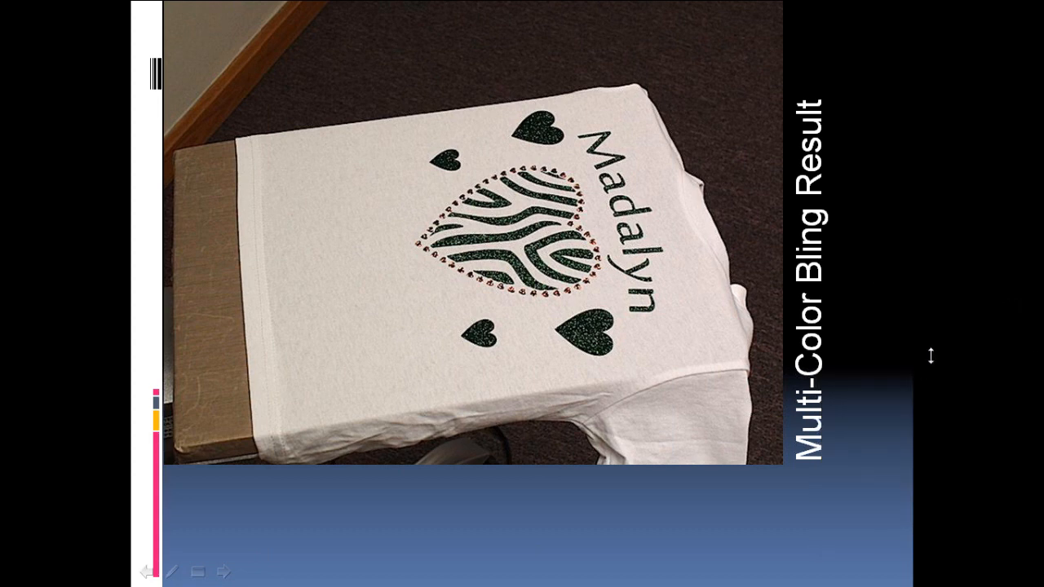
left_click(1014, 449)
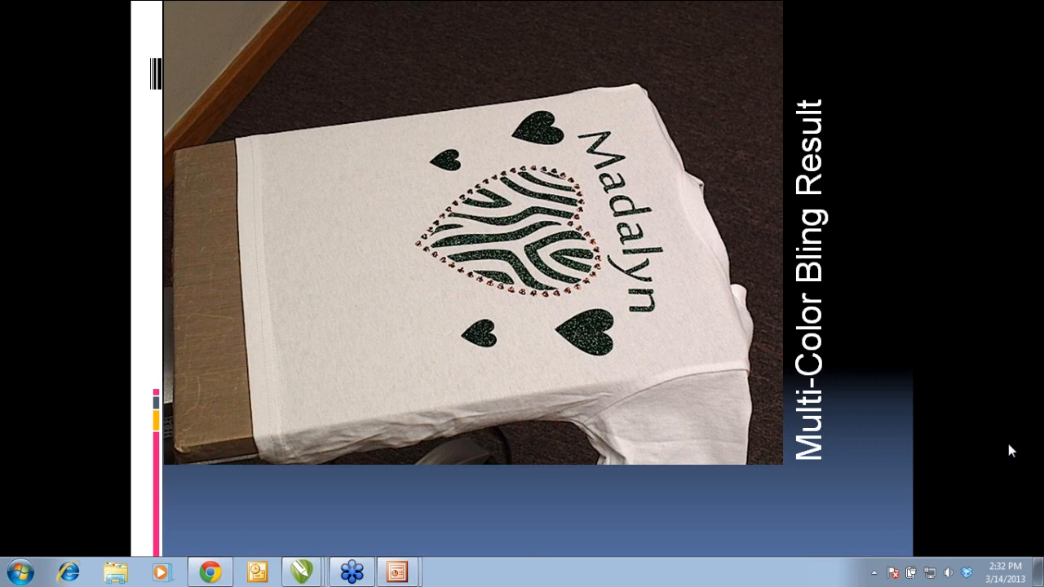
left_click(719, 411)
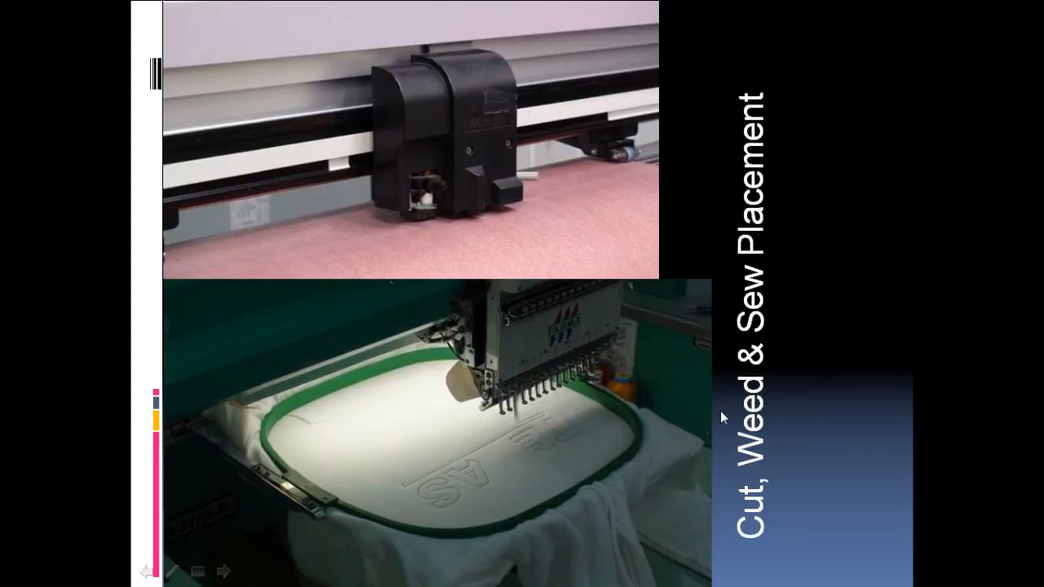